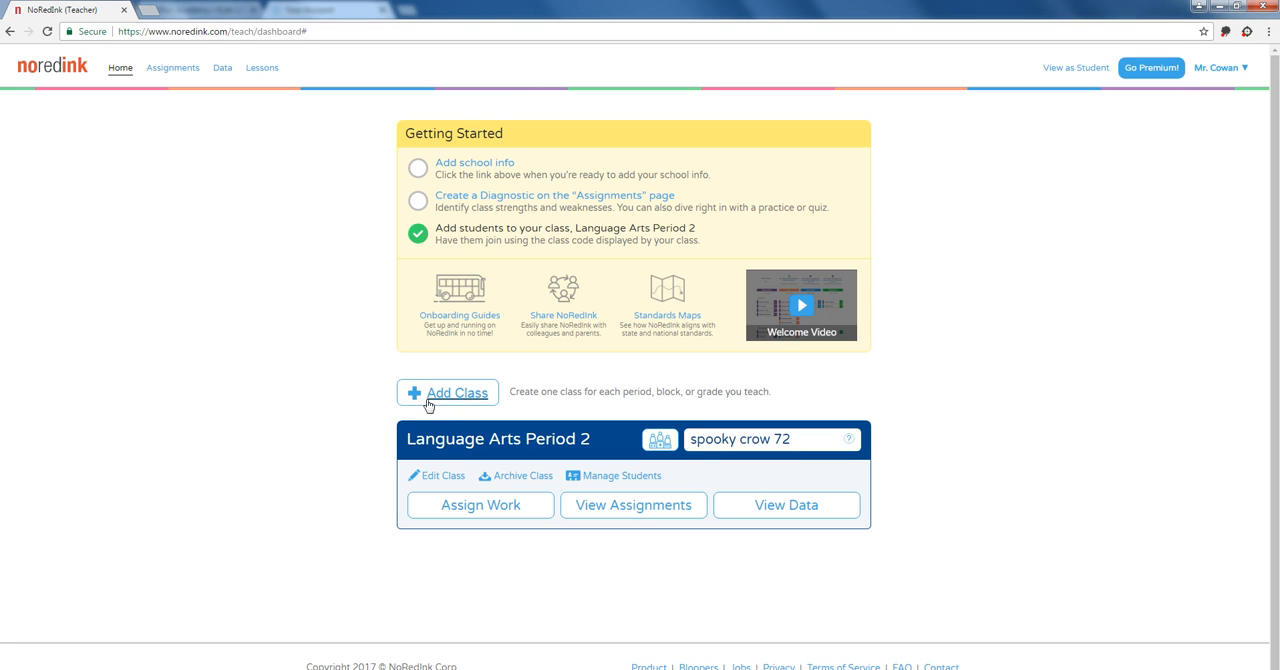
Step: Create a new class named Language Arts Period 3 for students in 8th Grade
left_click(428, 404)
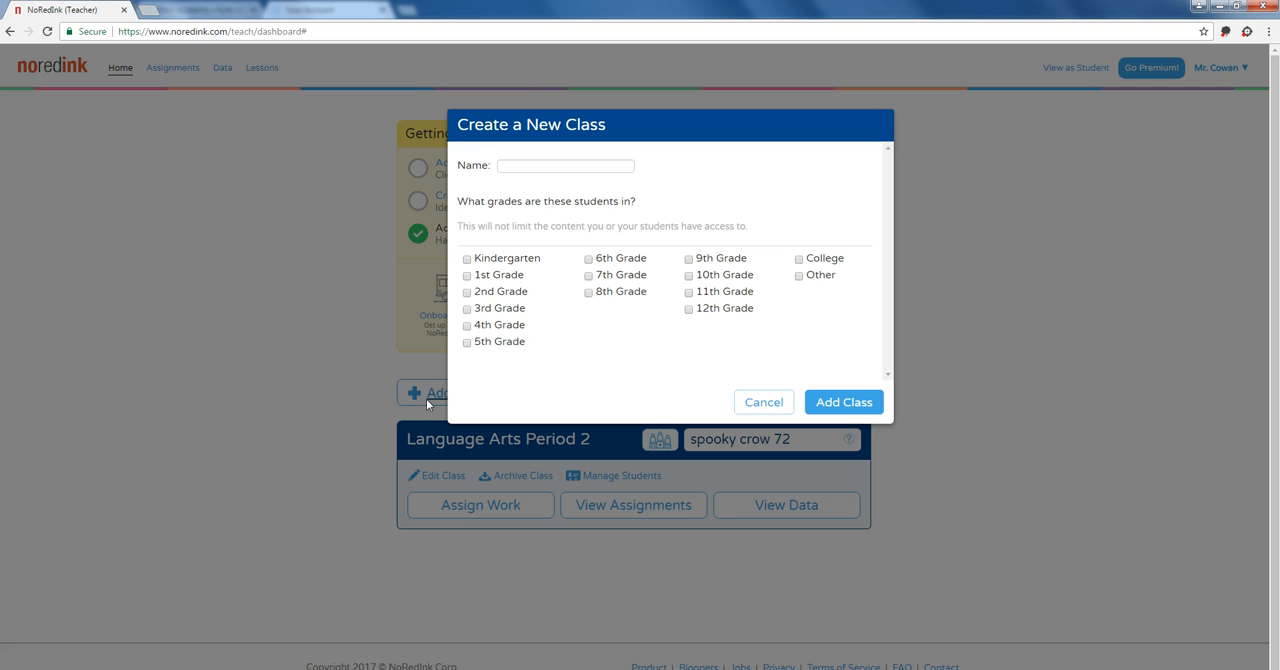
left_click(601, 292)
left_click(557, 170)
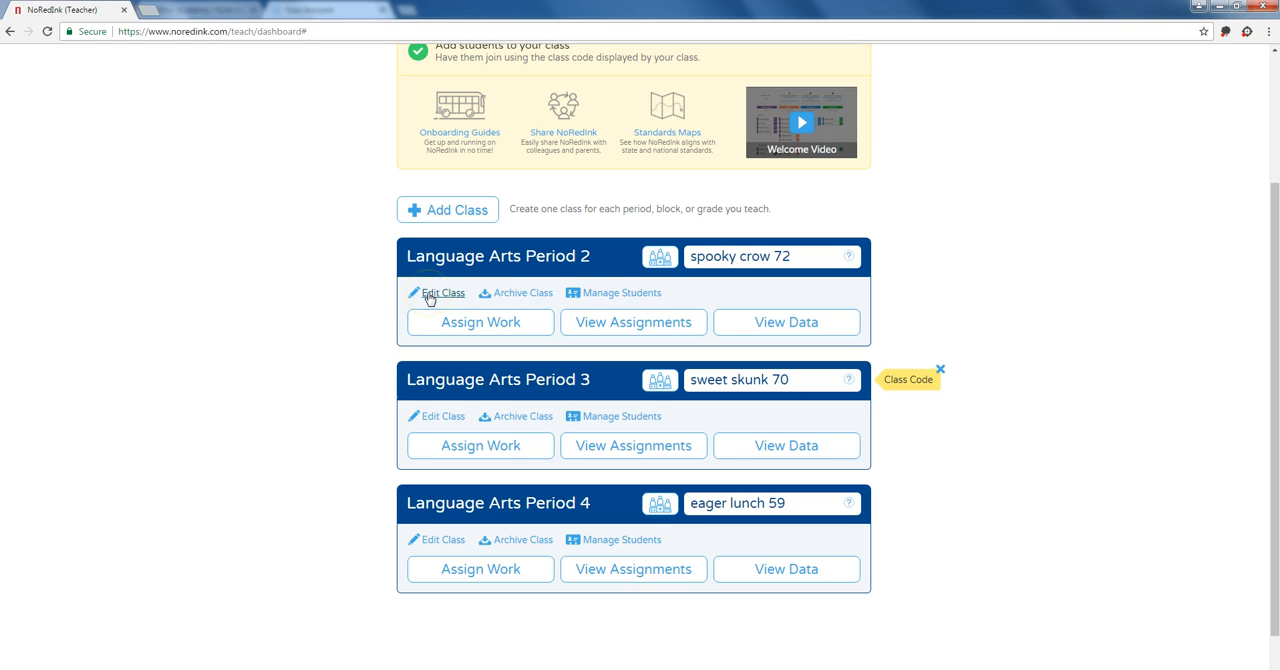
Step: Start a new assignment and assign it to Language Arts Period 3 and Language Arts Period 4 in addition to Period 2
left_click(352, 274)
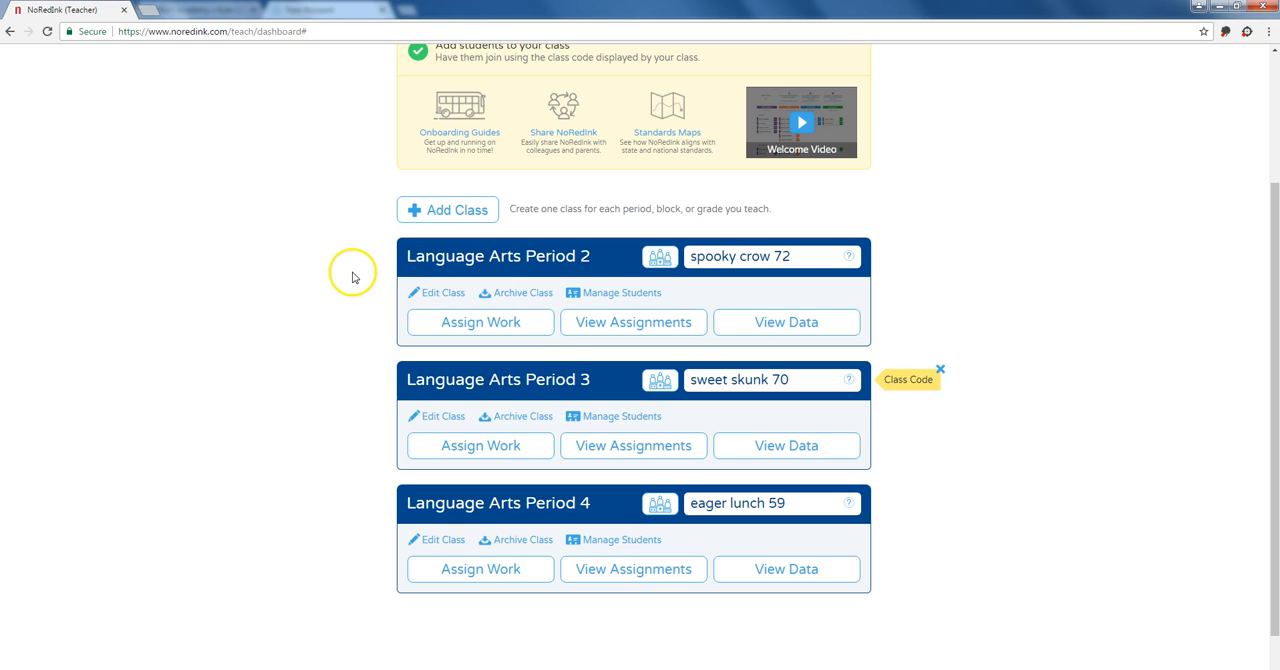
scroll(353, 281, "up", 2)
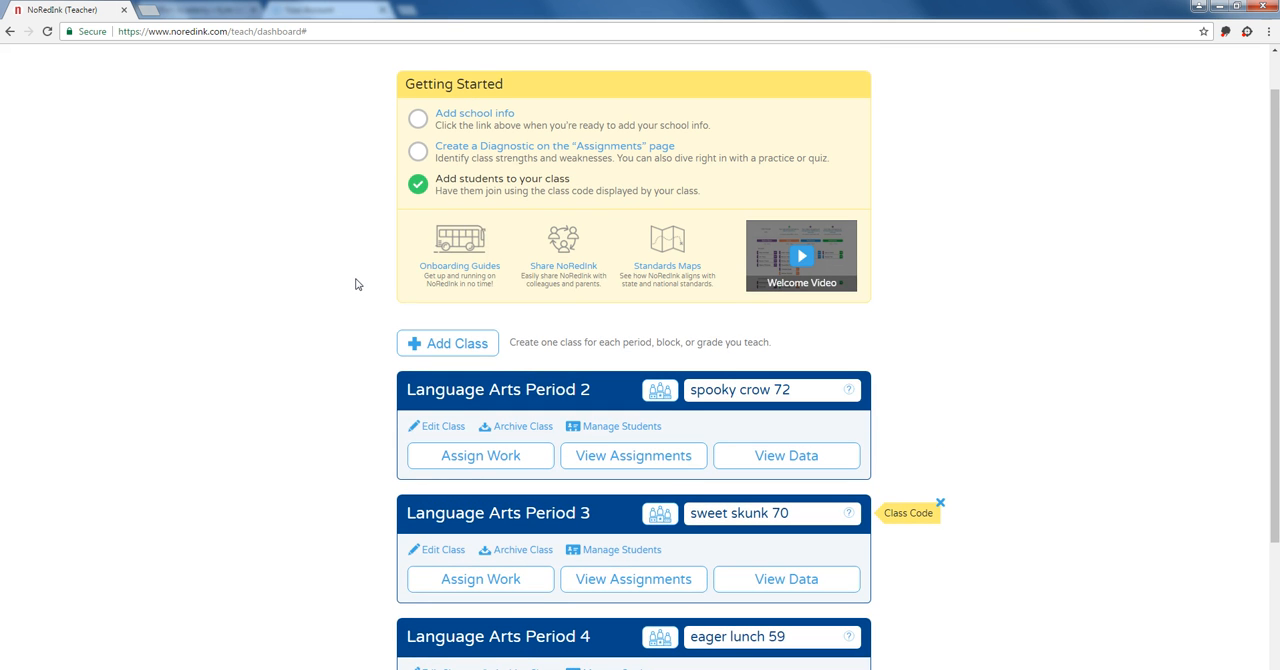
scroll(357, 294, "up", 1)
left_click(180, 68)
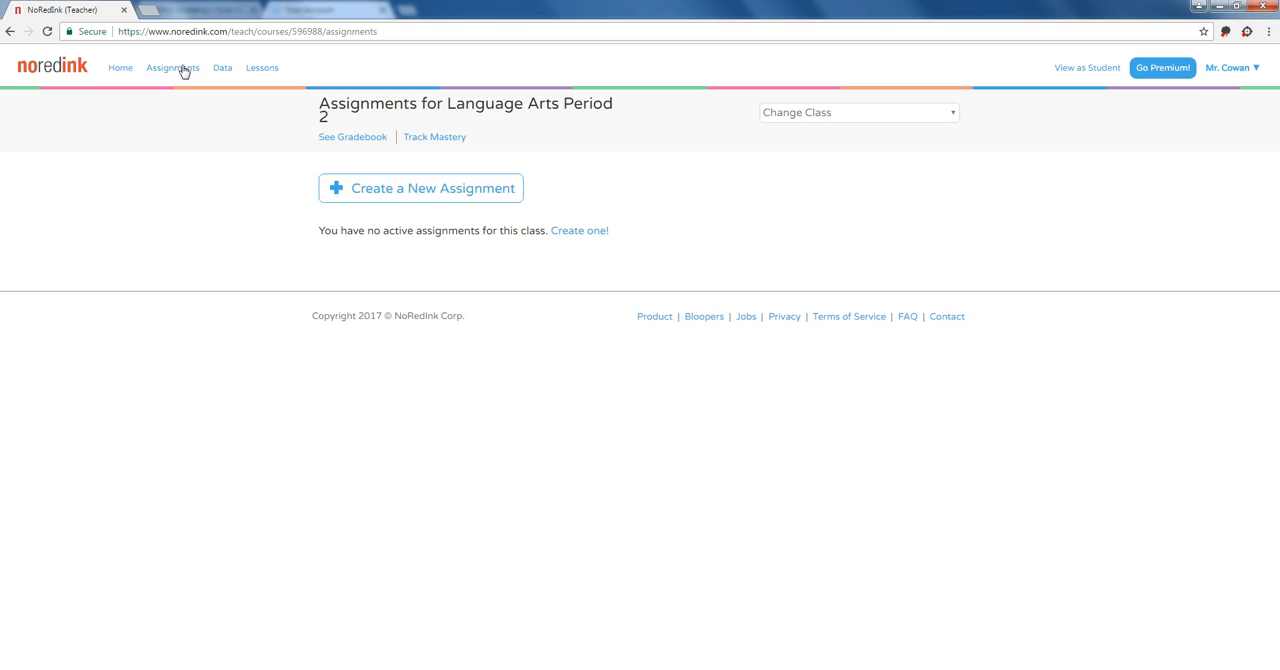
left_click(333, 189)
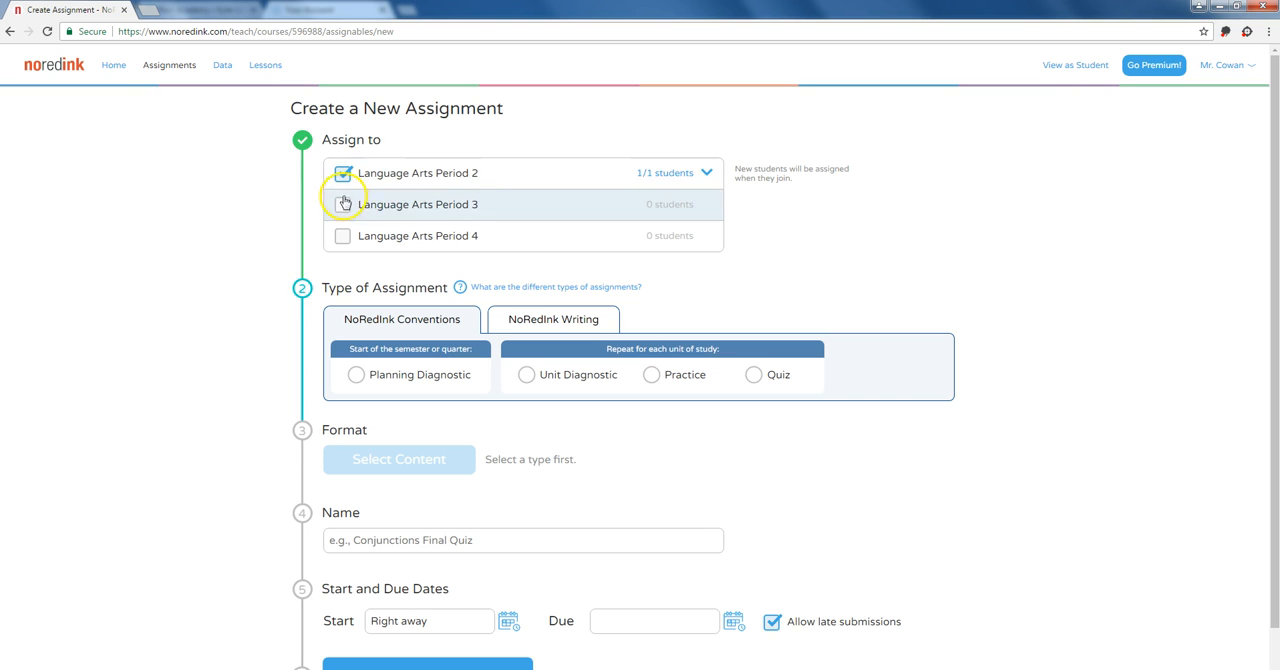
left_click(343, 205)
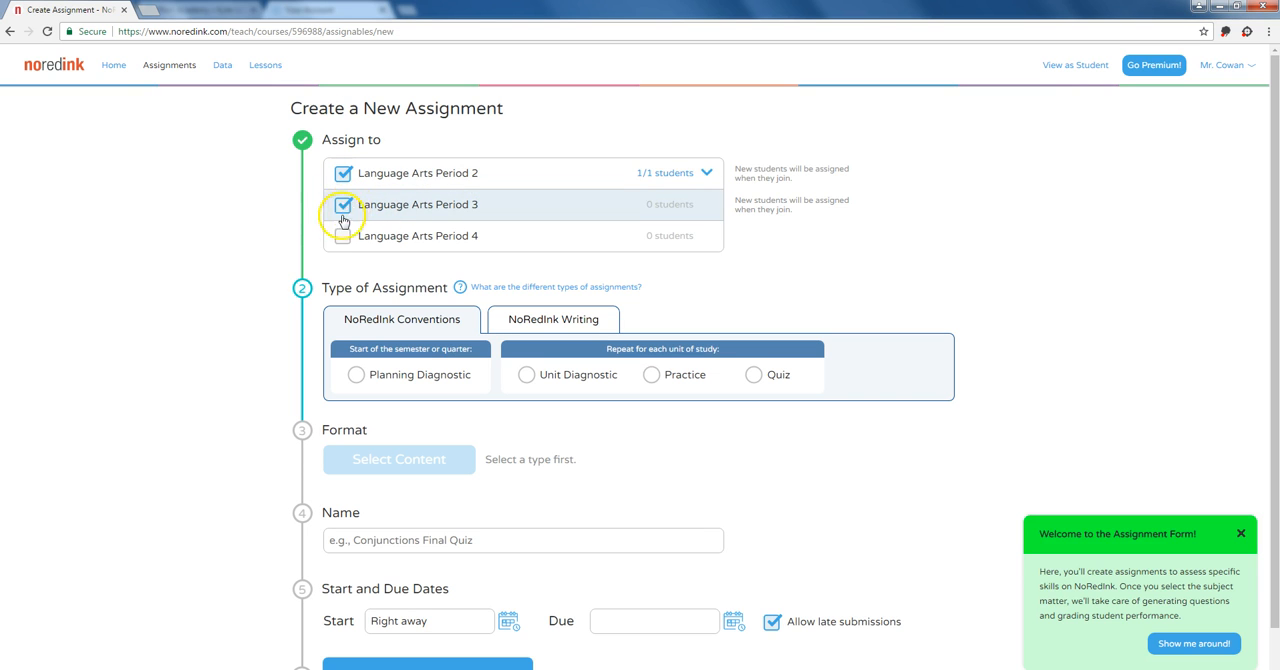
left_click(342, 237)
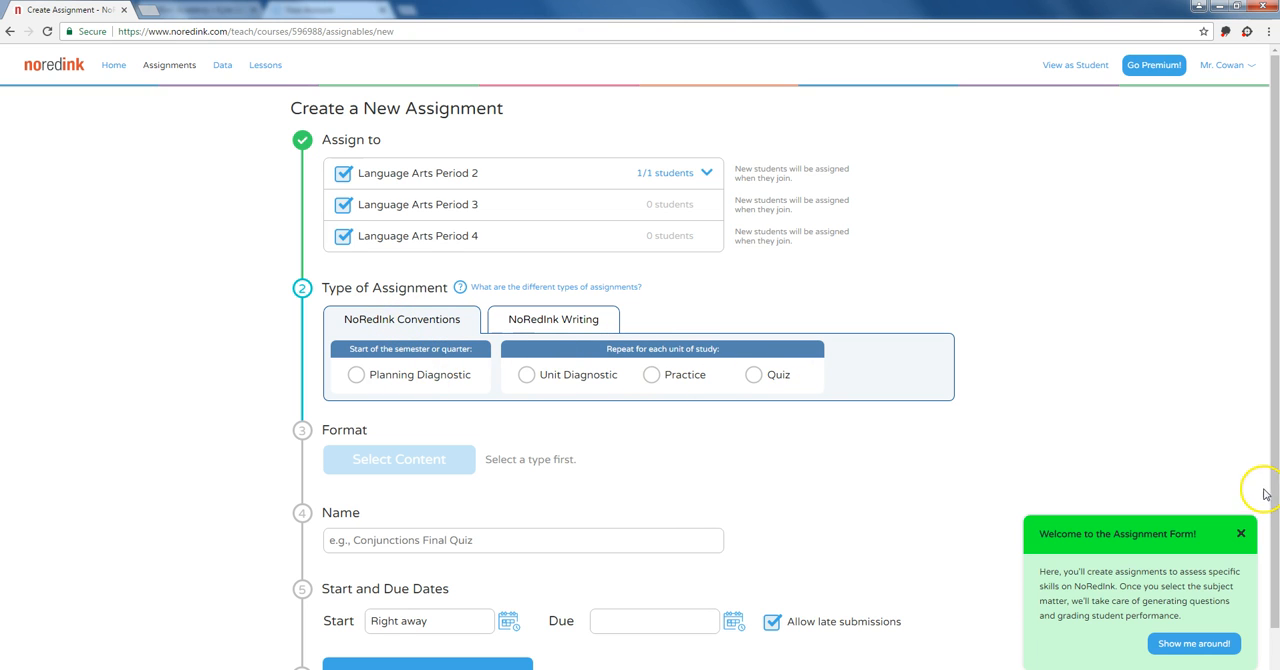
Step: Look at the NoRedInk Writing assignment types and set the type to Planning Diagnostic under NoRedInk Conventions
left_click(566, 318)
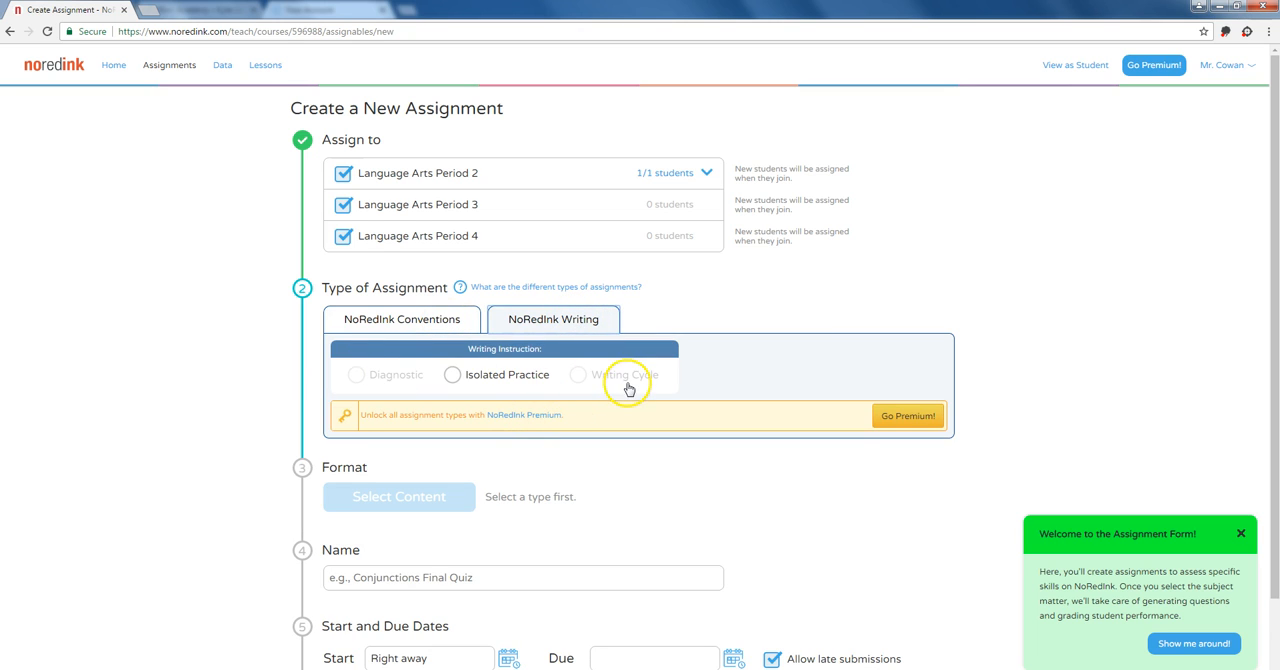
left_click(424, 329)
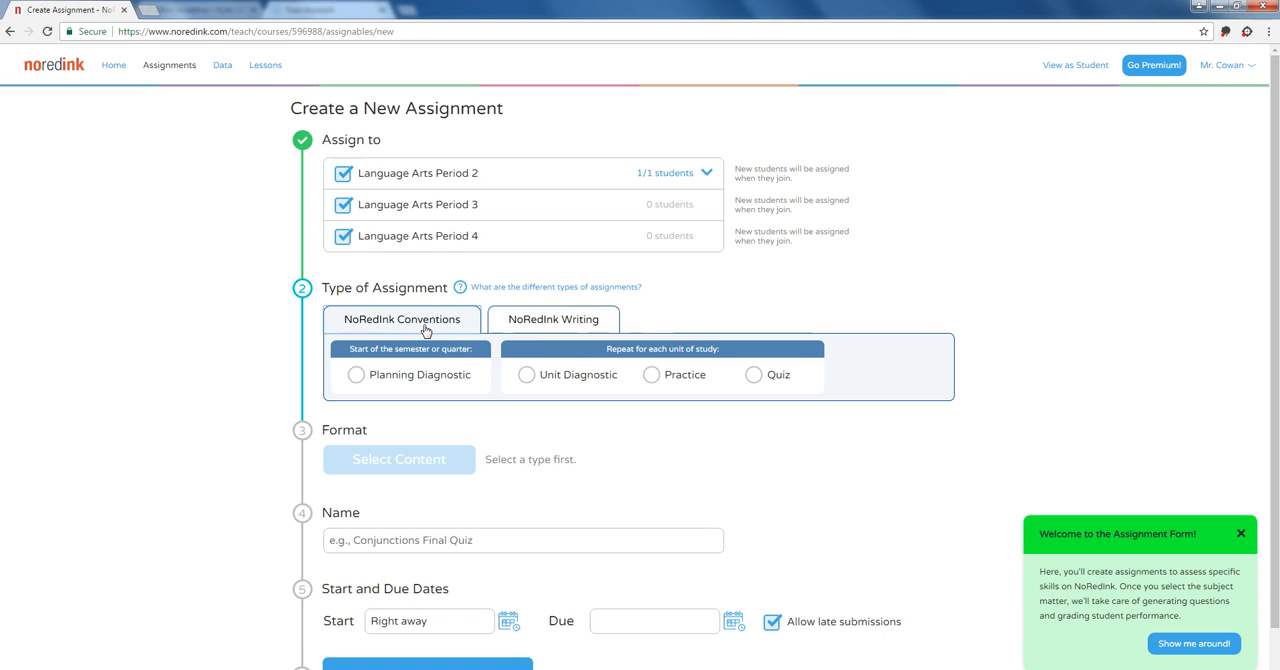
left_click(357, 376)
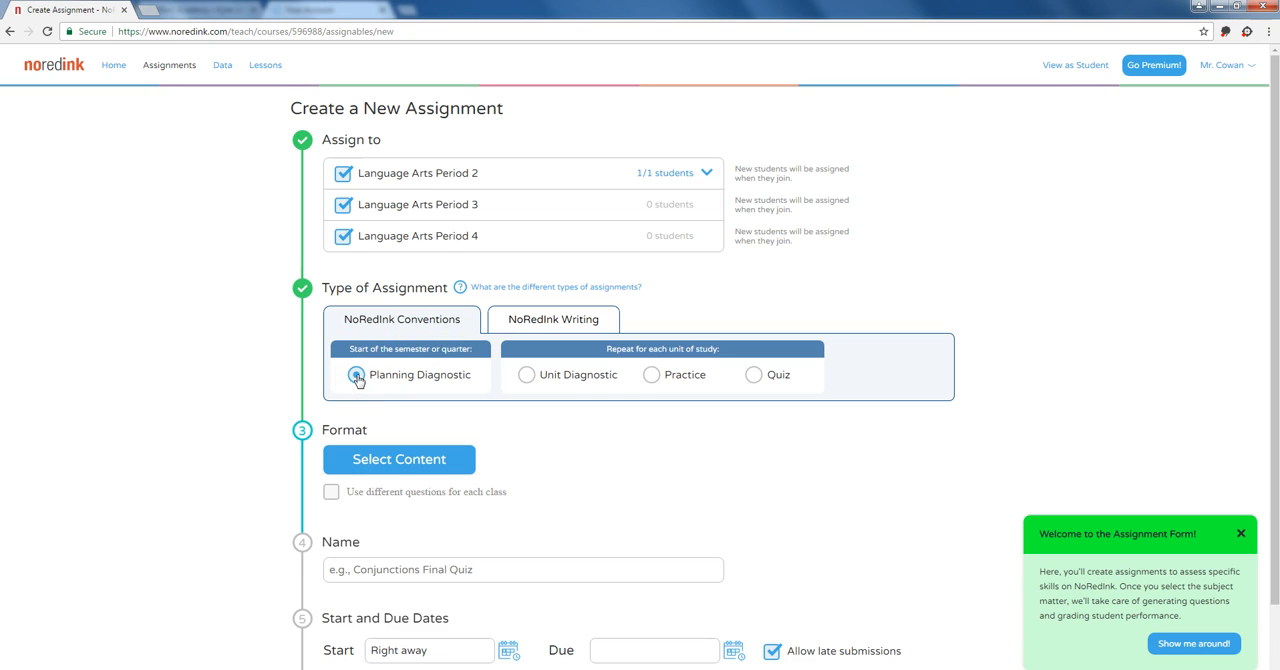
Step: Open the planning diagnostic's content selection, view the pathways for All Grades, and return the grade filter to 7-9
scroll(365, 380, "down", 1)
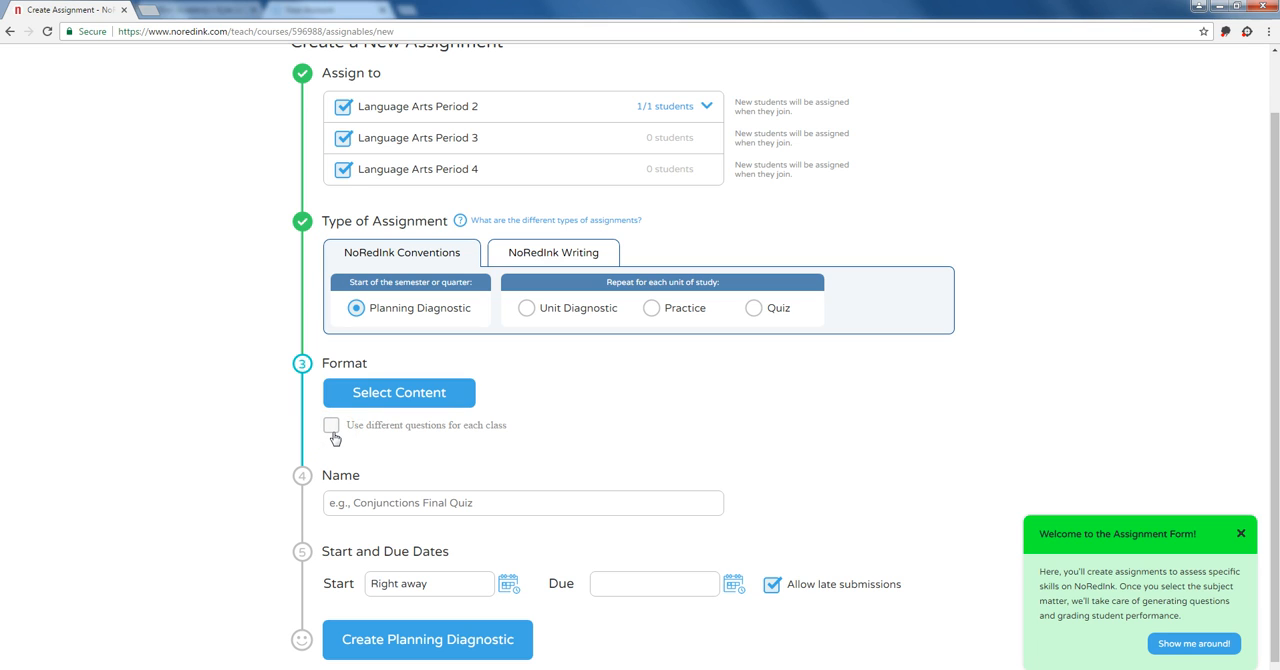
left_click(420, 393)
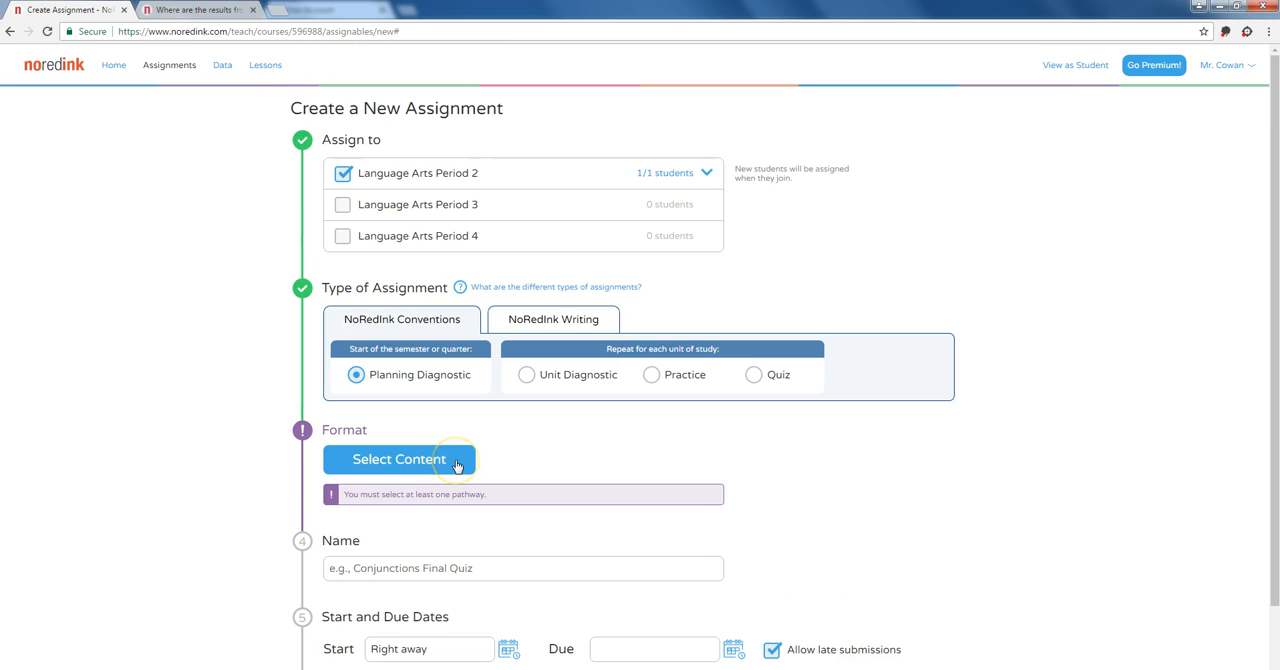
left_click(458, 466)
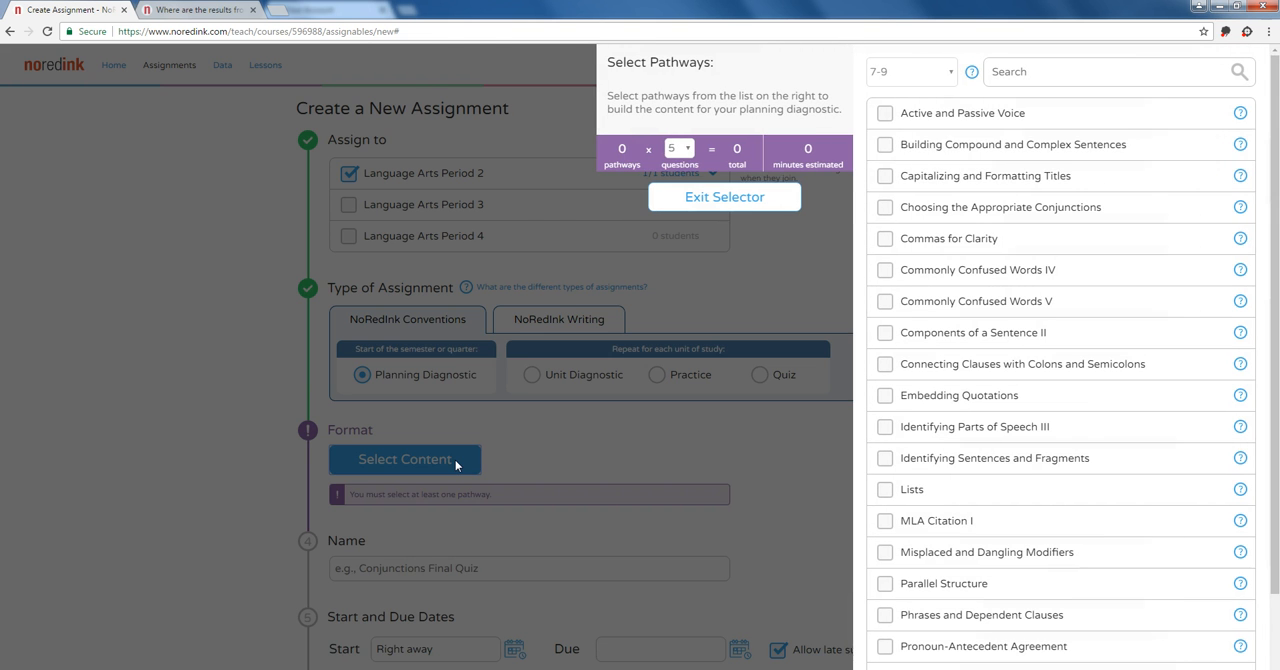
left_click(895, 88)
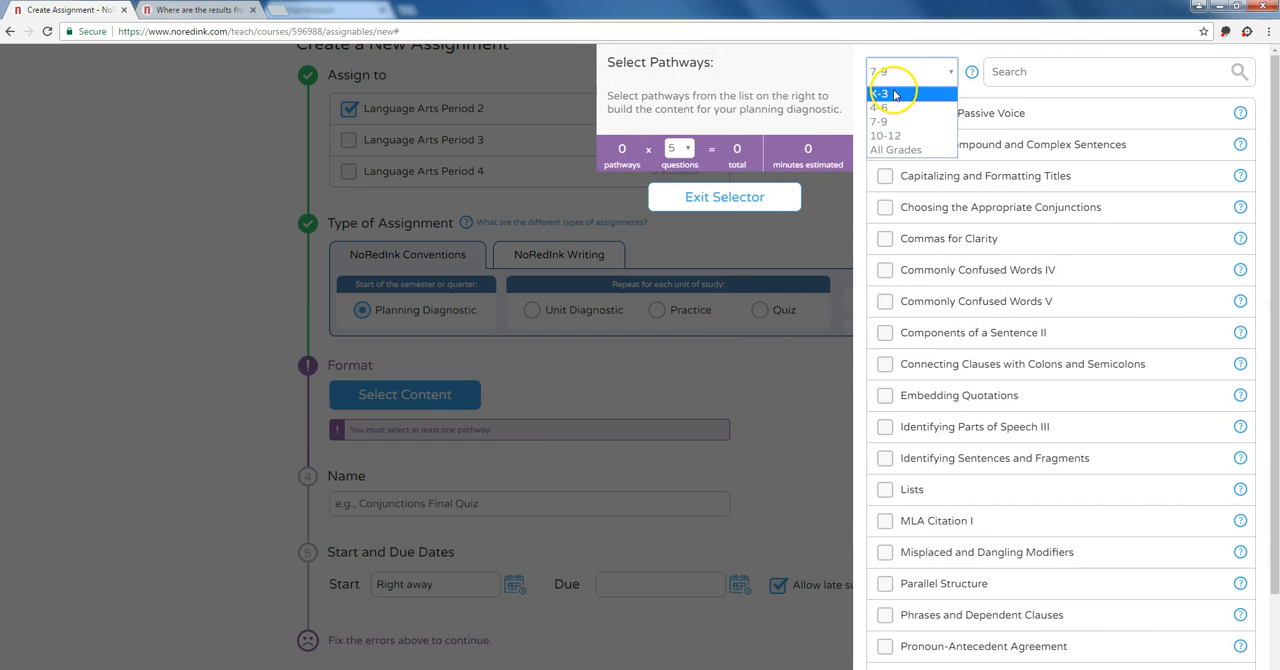
left_click(893, 146)
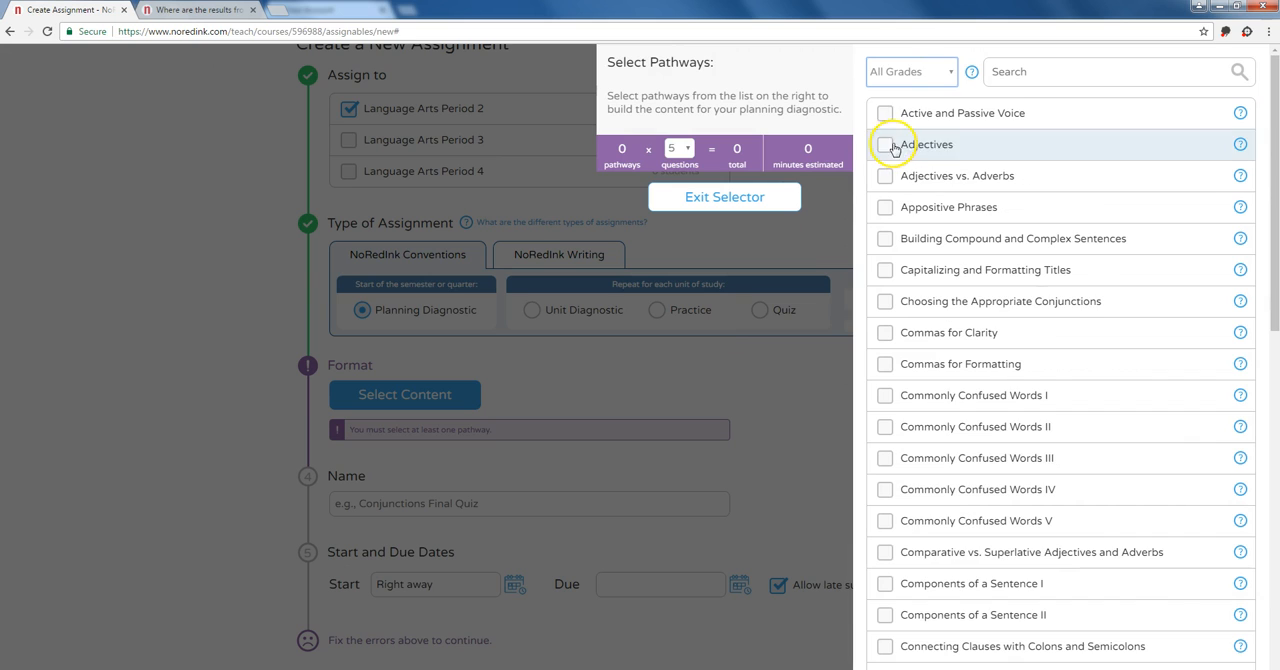
left_click(910, 80)
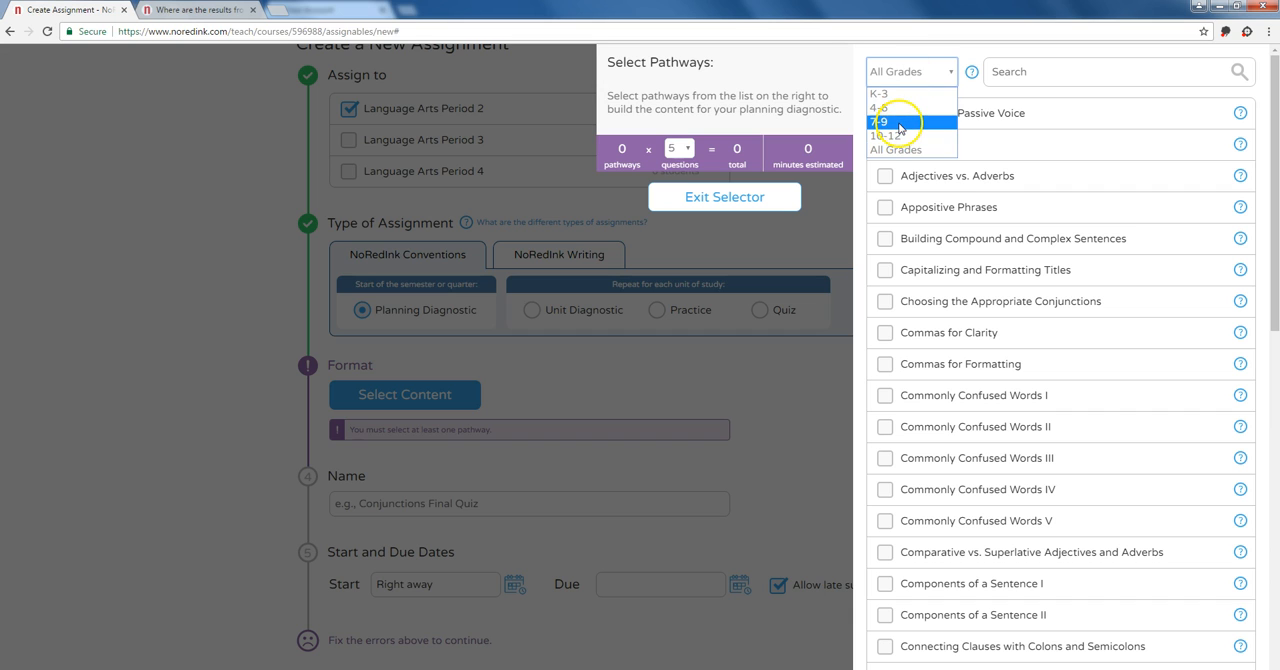
left_click(893, 121)
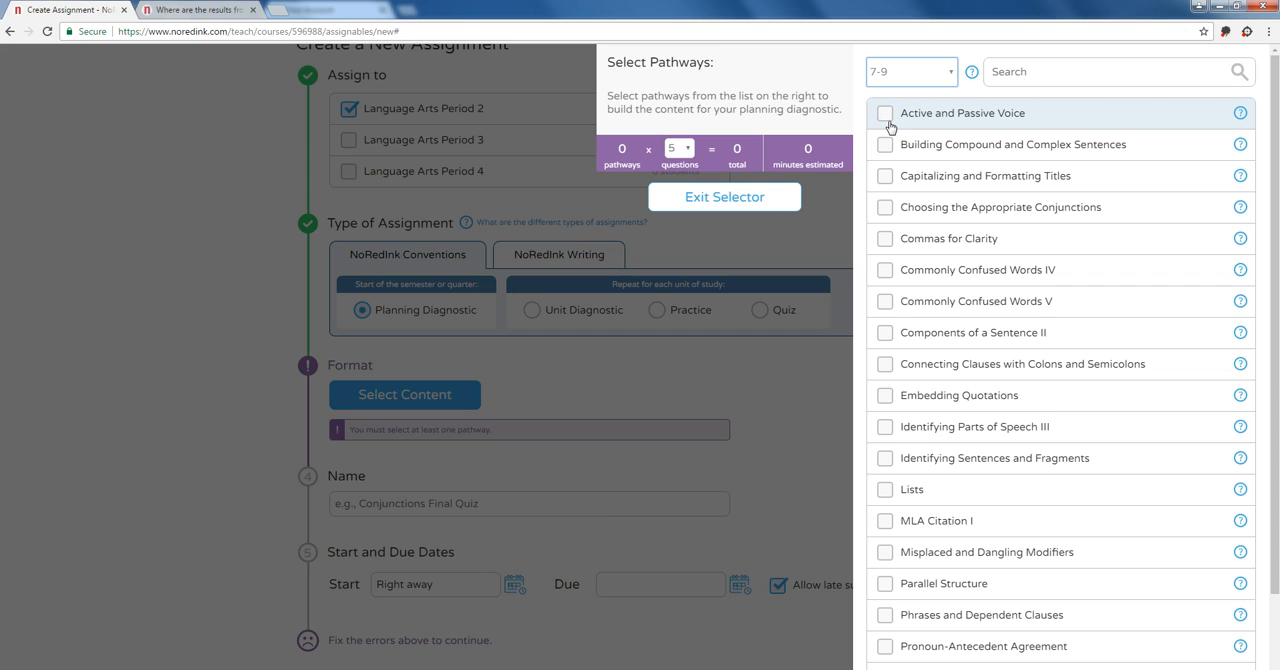
Step: Add the Active and Passive Voice pathway to the planning diagnostic and finish the content selection
left_click(887, 132)
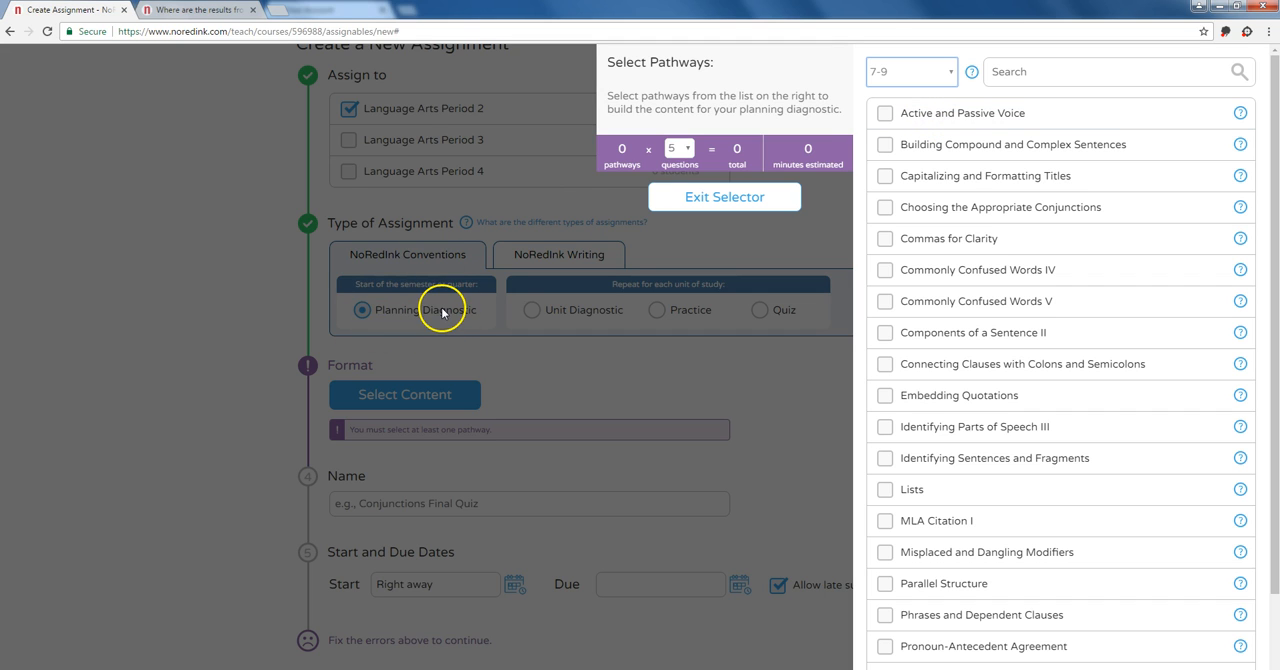
left_click(885, 115)
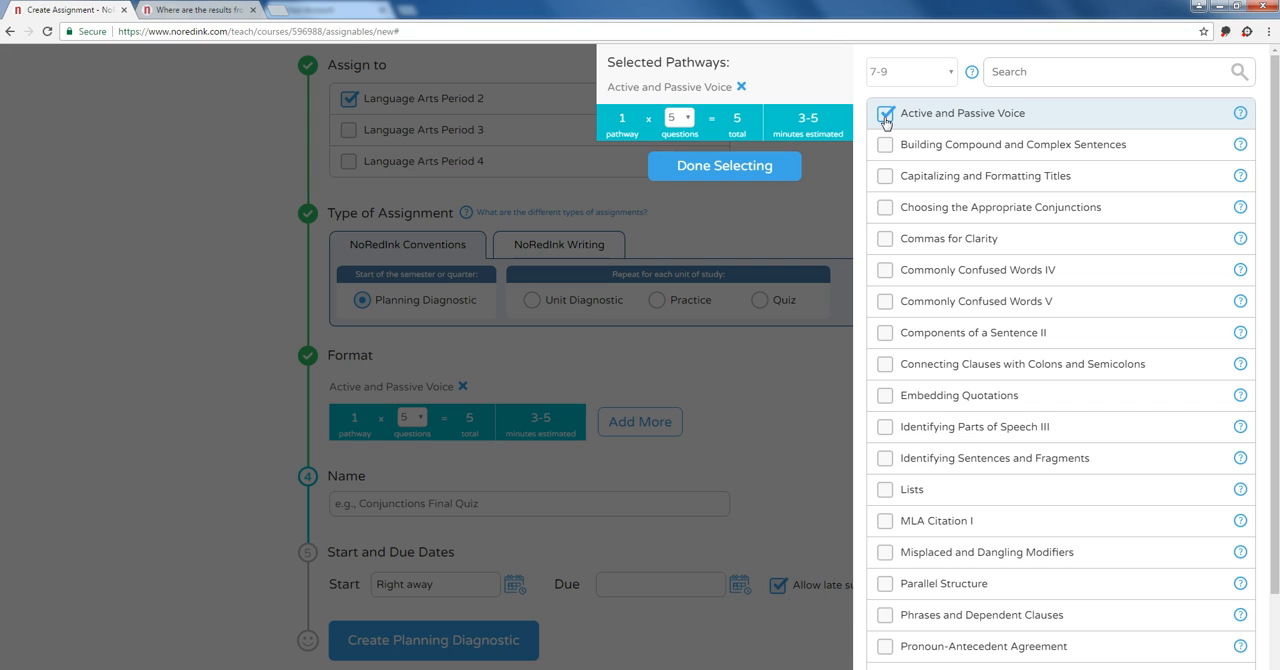
left_click(753, 170)
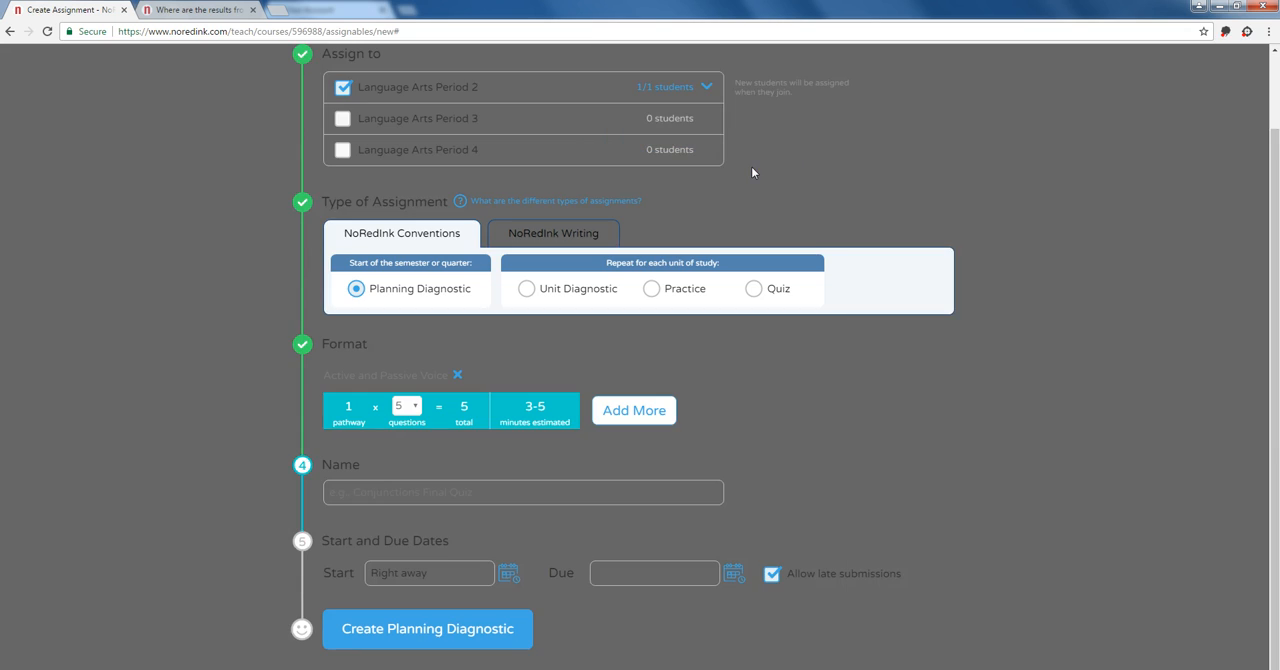
Step: Switch the assignment to a Unit Diagnostic and try including and excluding the Part 1 and Part 2 topics of Active and Passive Voice
left_click(525, 290)
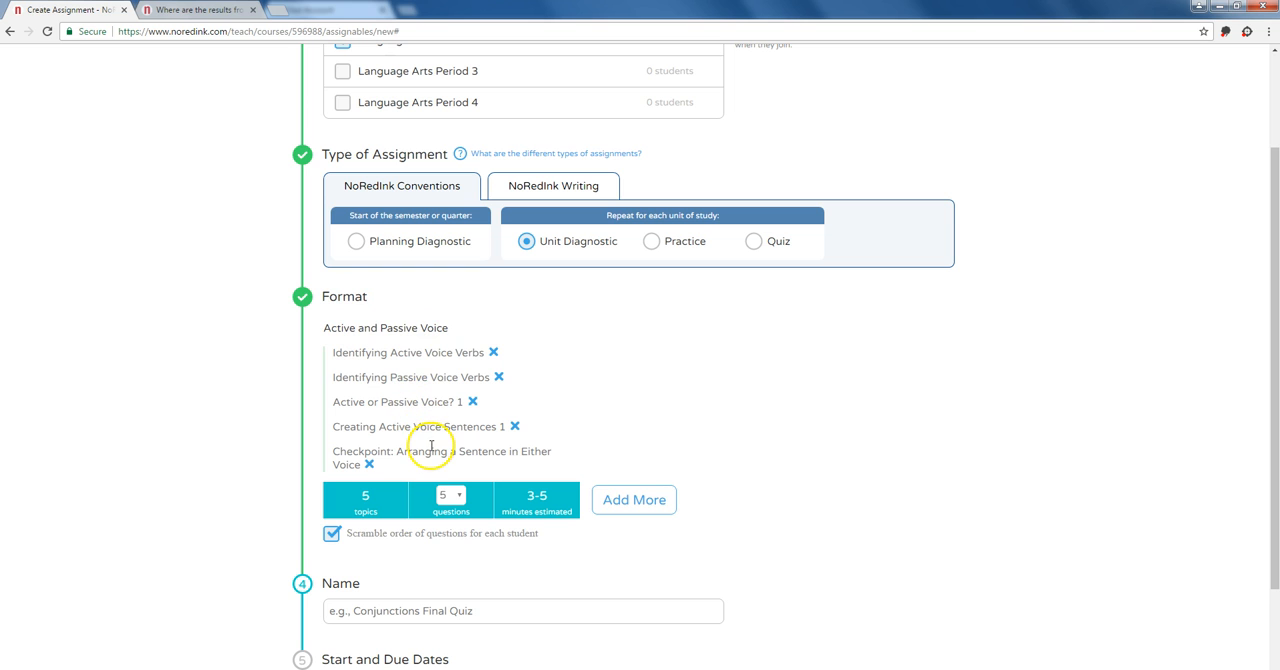
left_click(637, 499)
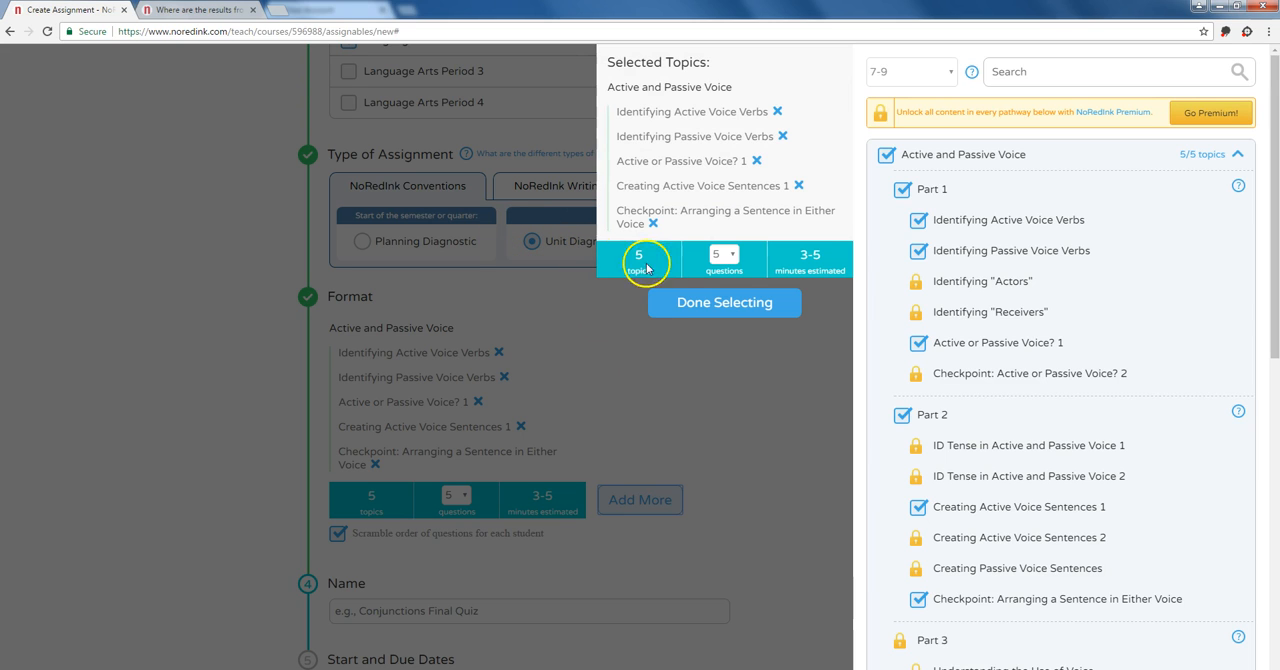
left_click(907, 200)
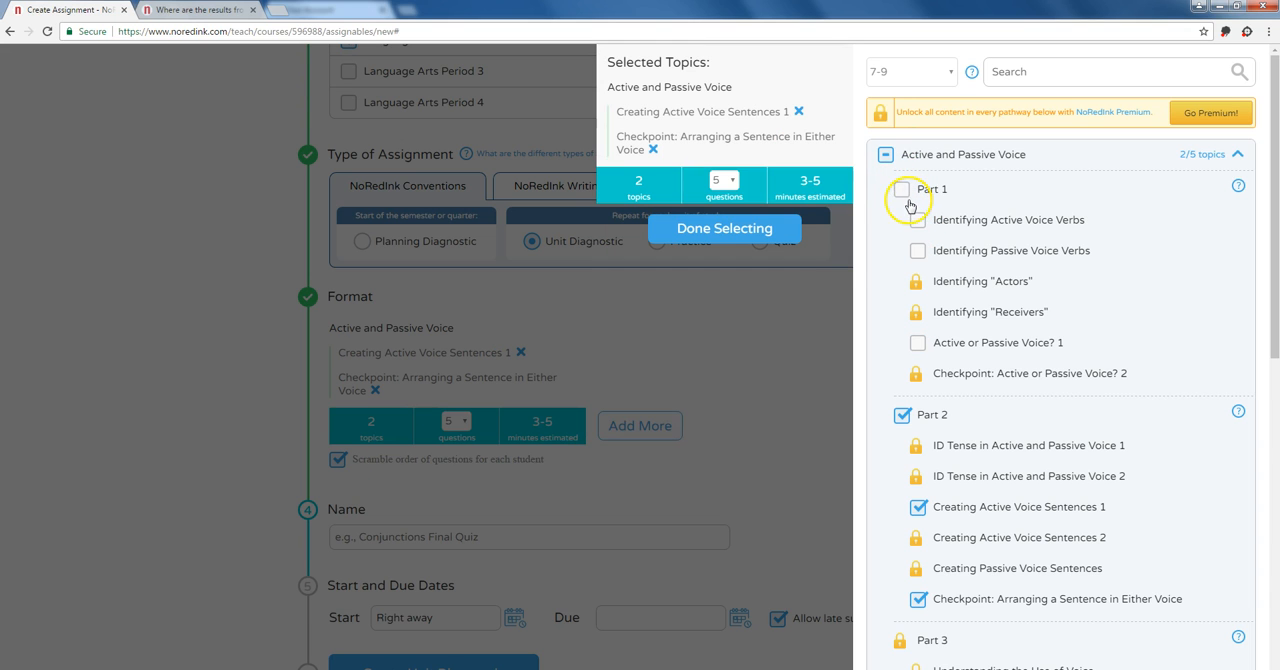
left_click(903, 193)
left_click(902, 418)
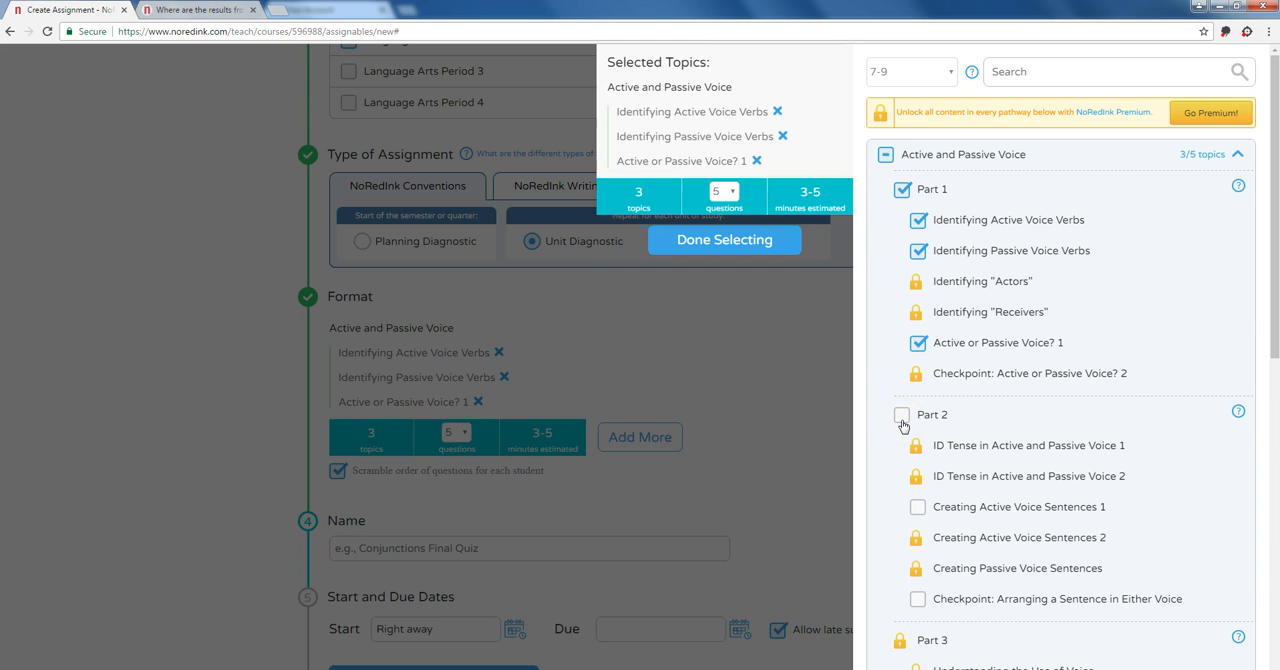
left_click(902, 418)
scroll(902, 422, "down", 3)
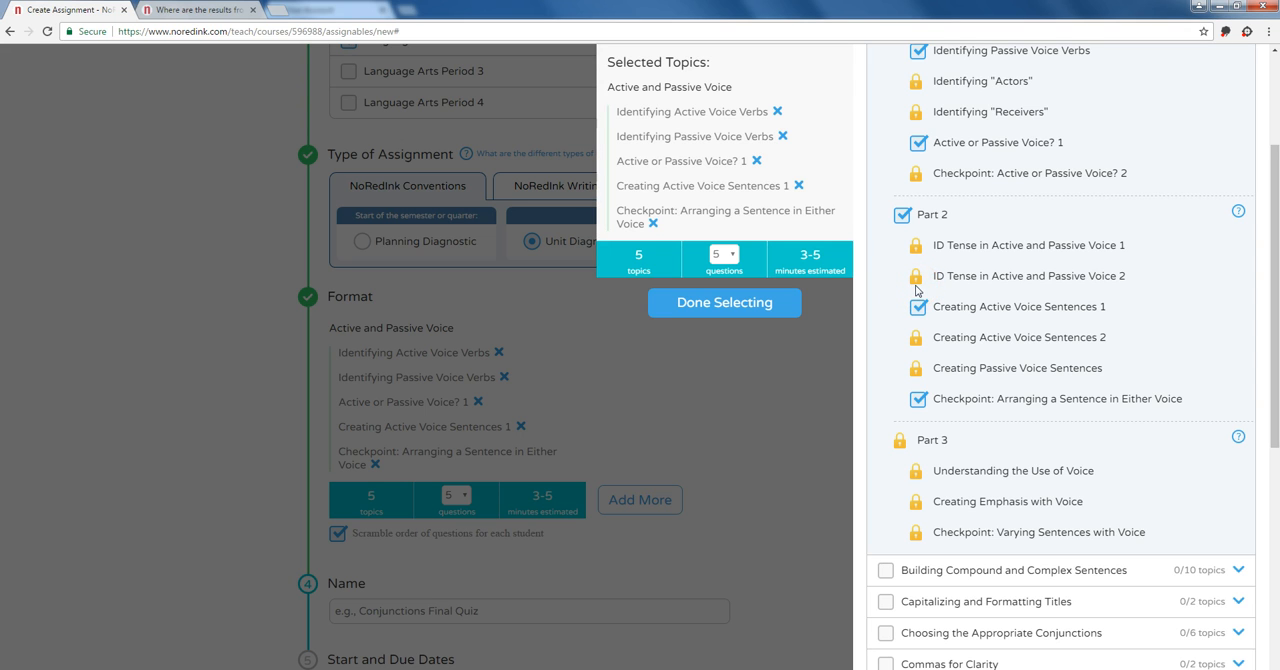
left_click(902, 214)
scroll(938, 325, "up", 3)
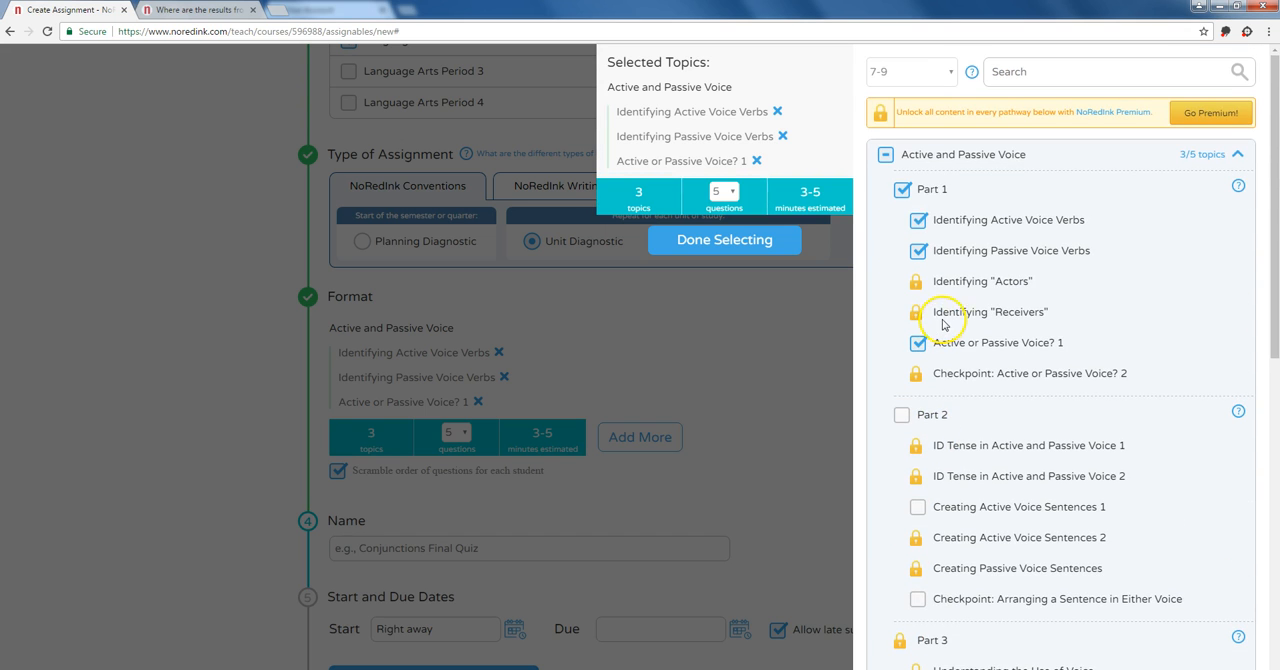
Step: Remove the remaining Part 1 topics from the unit diagnostic and switch the assignment type back to Planning Diagnostic
left_click(902, 190)
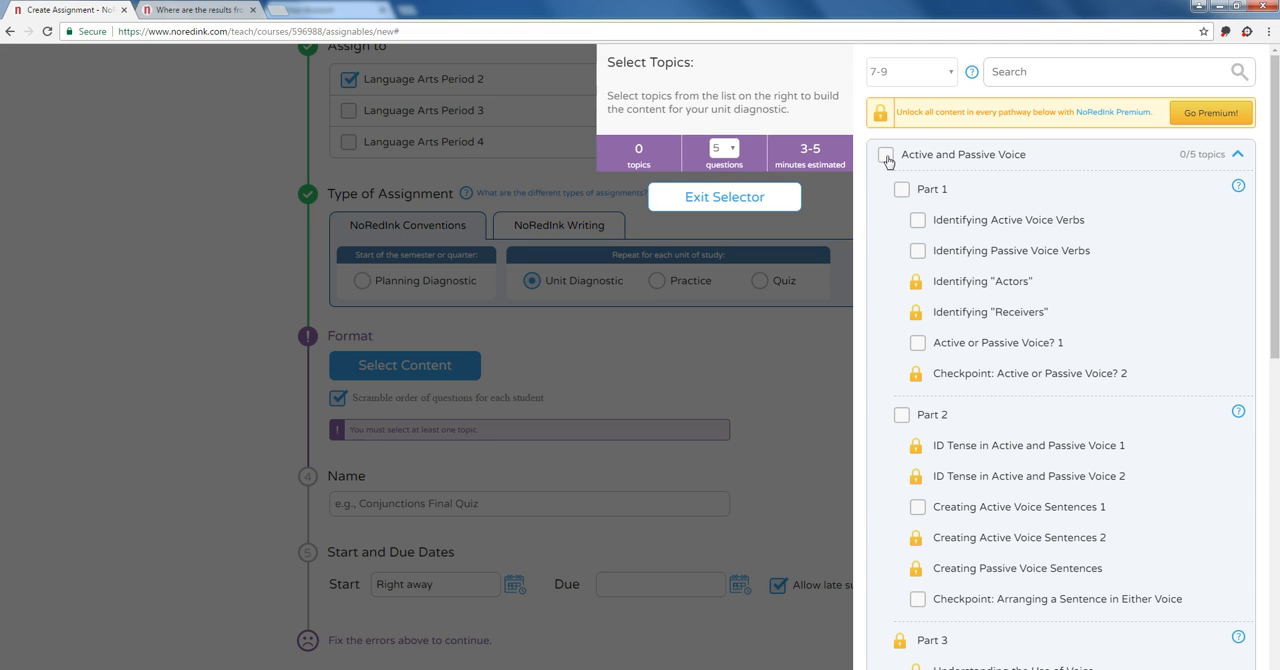
left_click(785, 400)
left_click(410, 283)
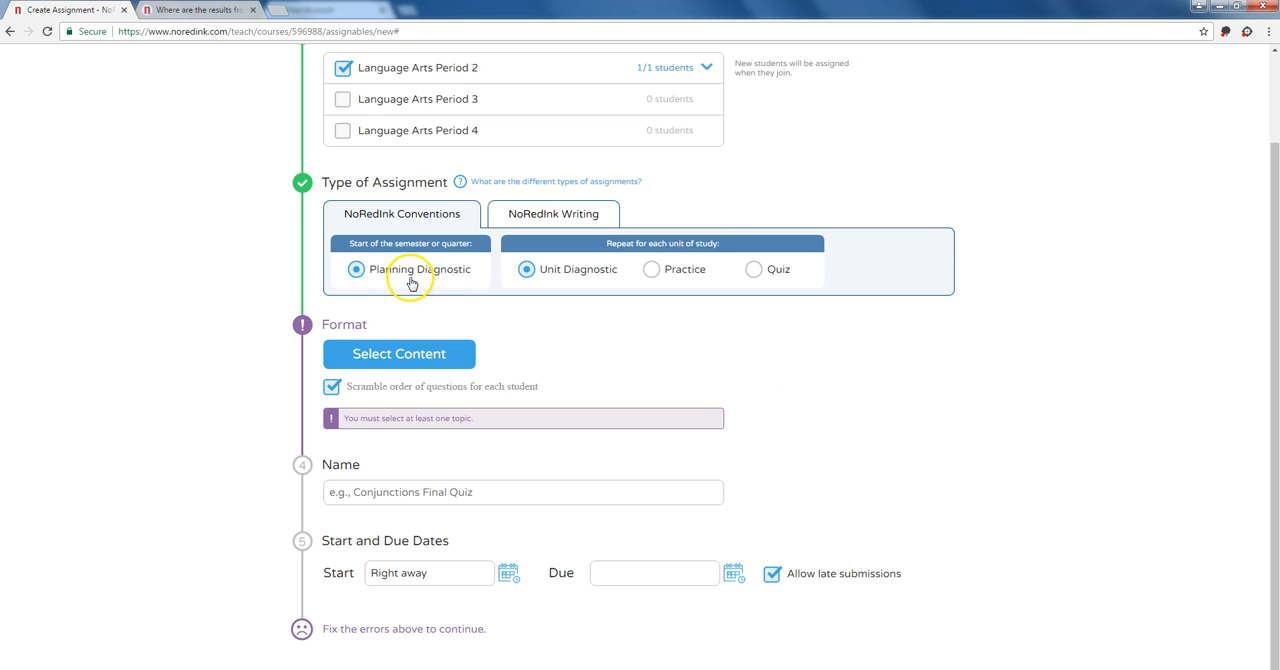
Step: Build the planning diagnostic from Active and Passive Voice, Commas for Clarity, Components of a Sentence II, Identifying Sentences and Fragments, and Misplaced and Dangling Modifiers
left_click(423, 380)
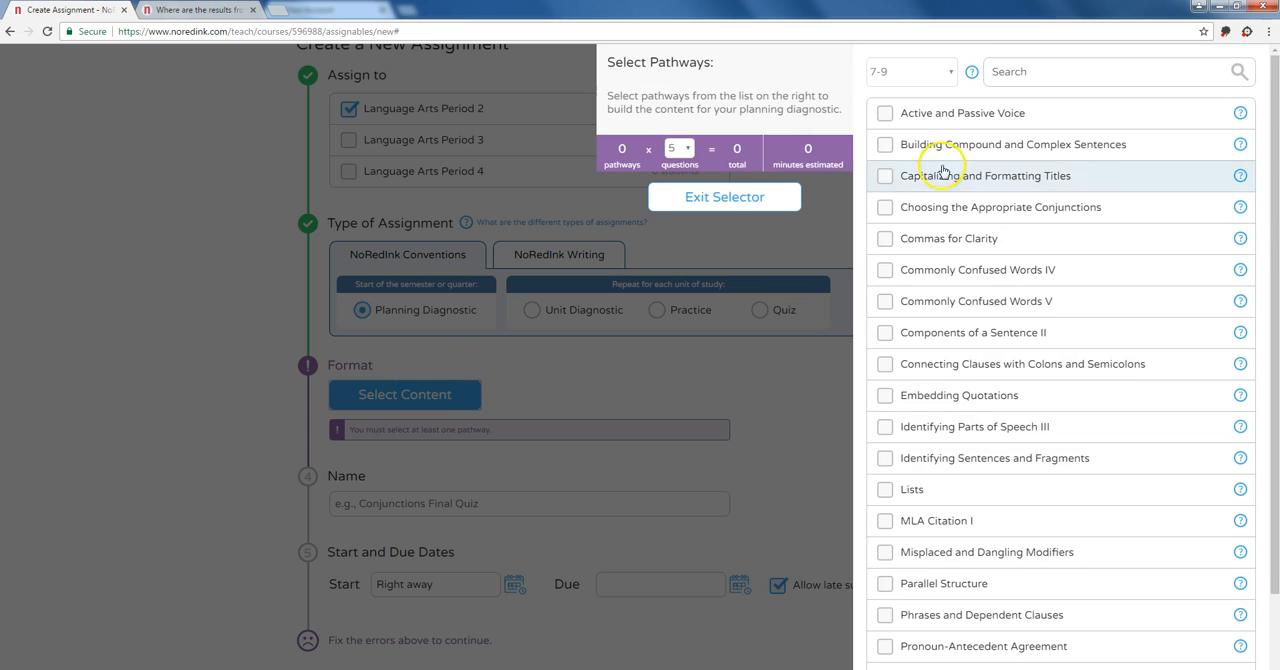
left_click(886, 114)
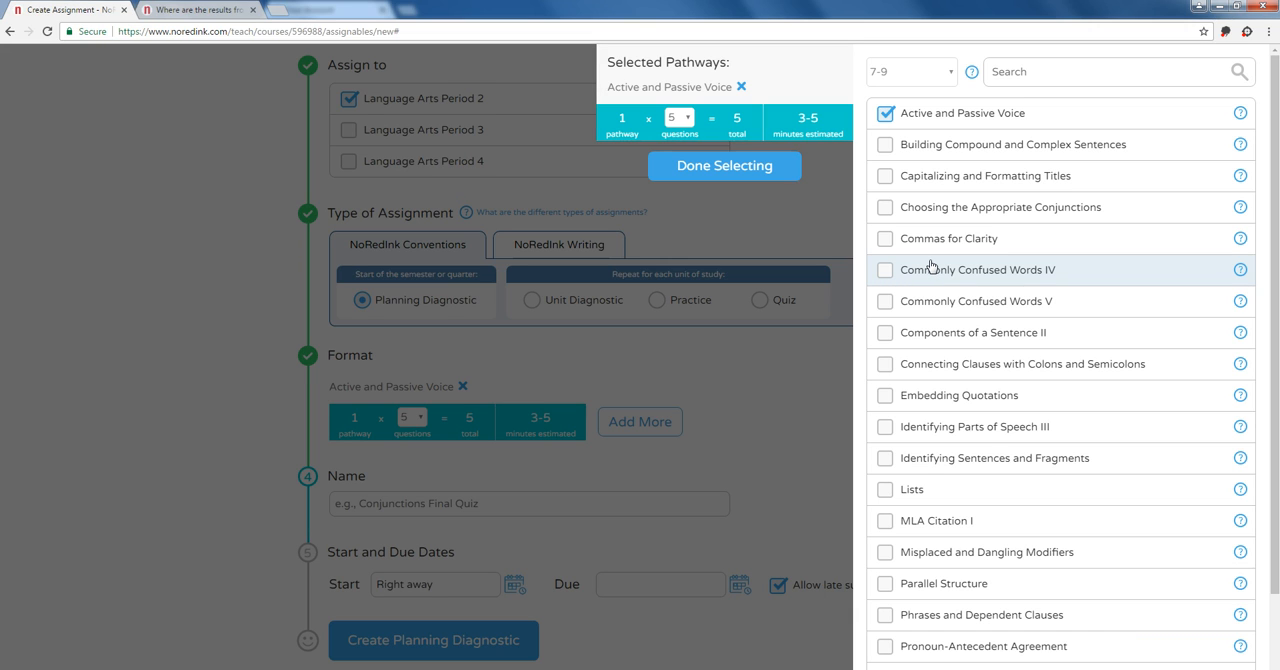
left_click(932, 270)
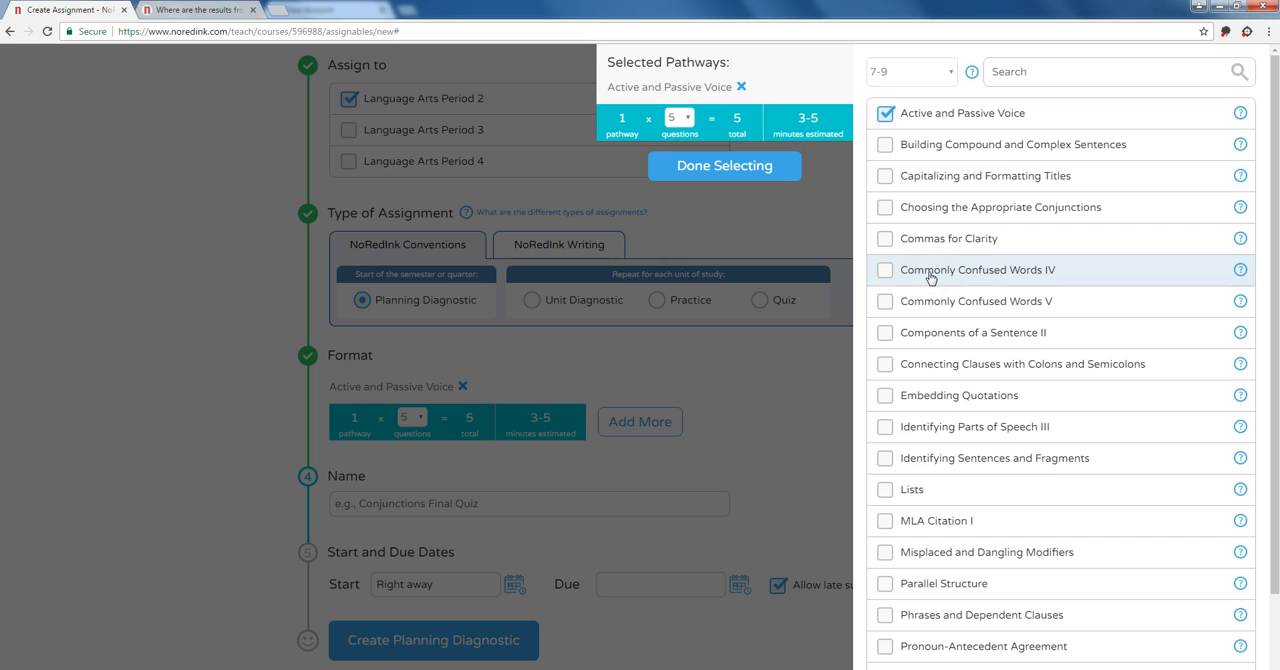
left_click(886, 242)
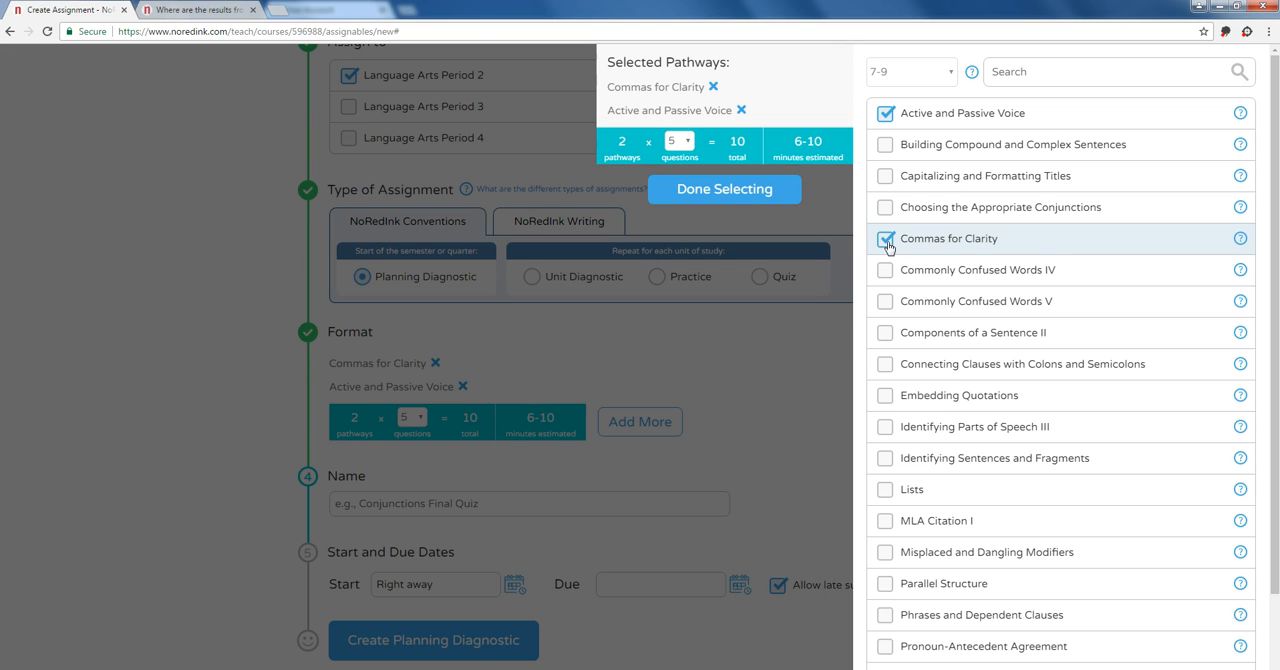
left_click(884, 332)
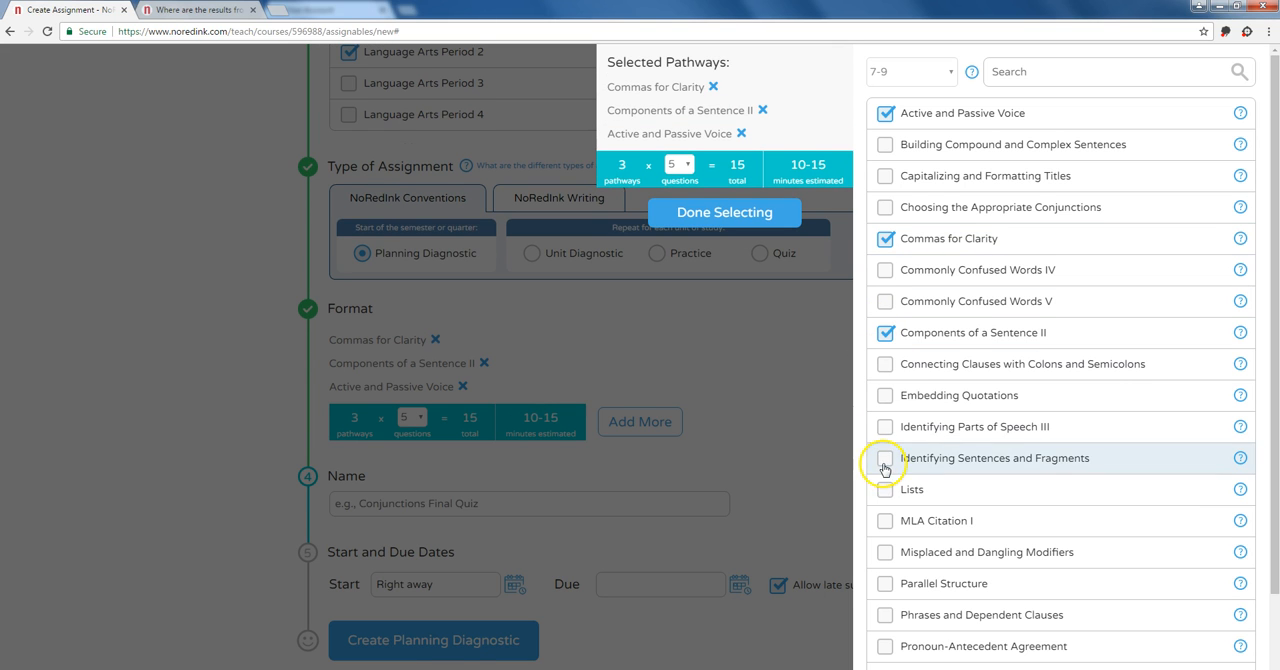
left_click(884, 459)
left_click(884, 556)
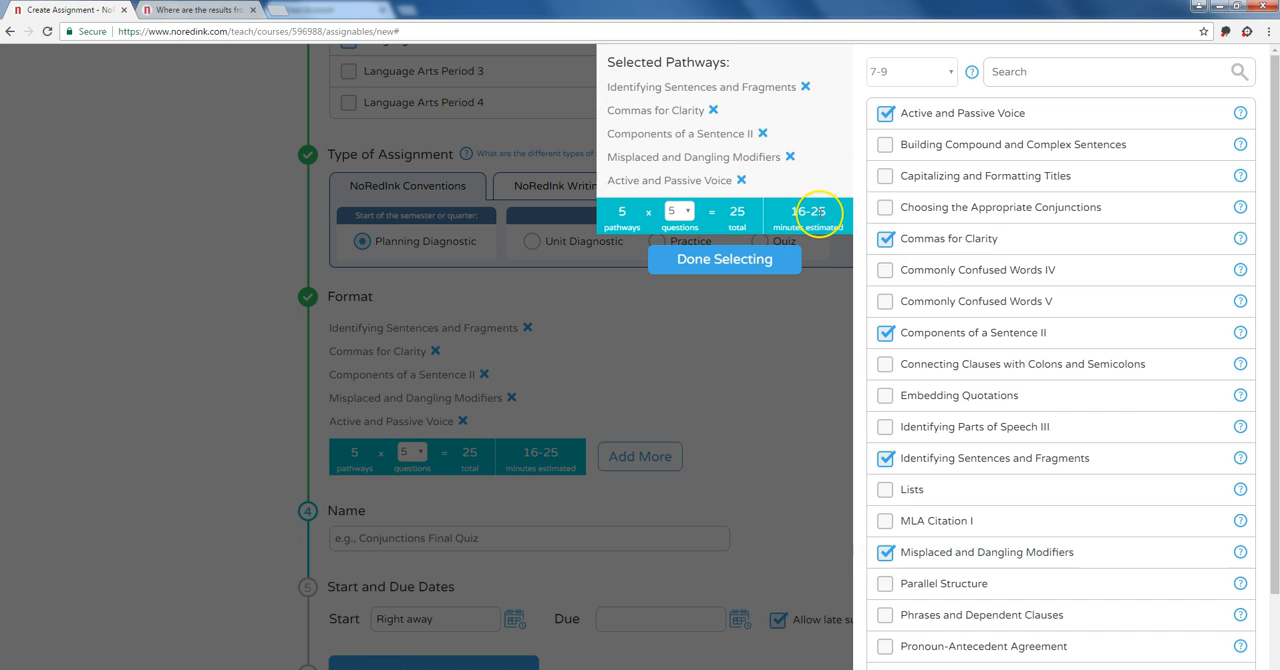
left_click(748, 260)
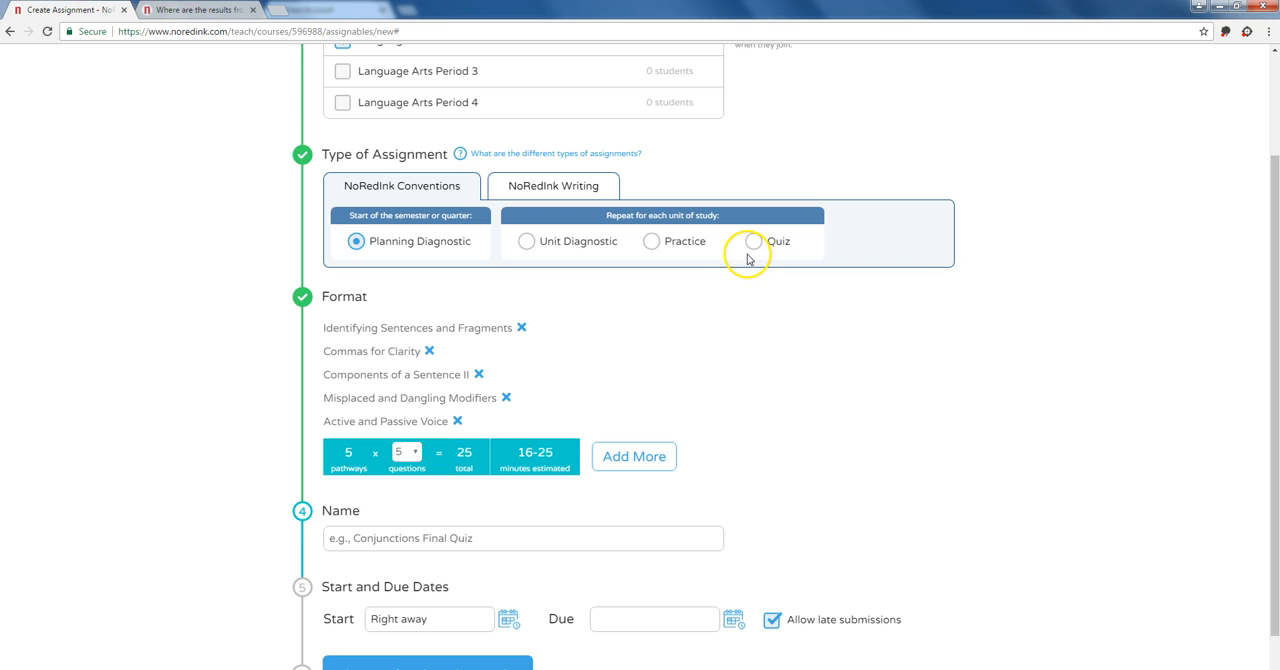
Step: Name the planning diagnostic "Grammar Pretest 1"
scroll(694, 303, "down", 1)
left_click(458, 500)
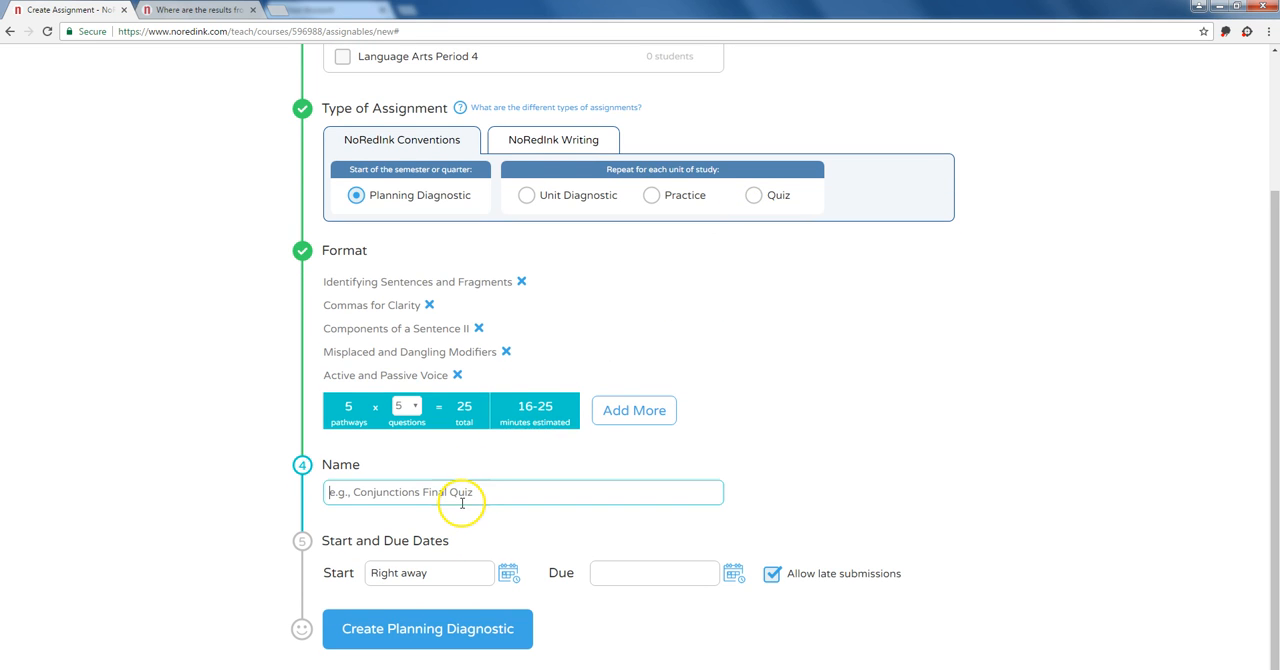
type("G")
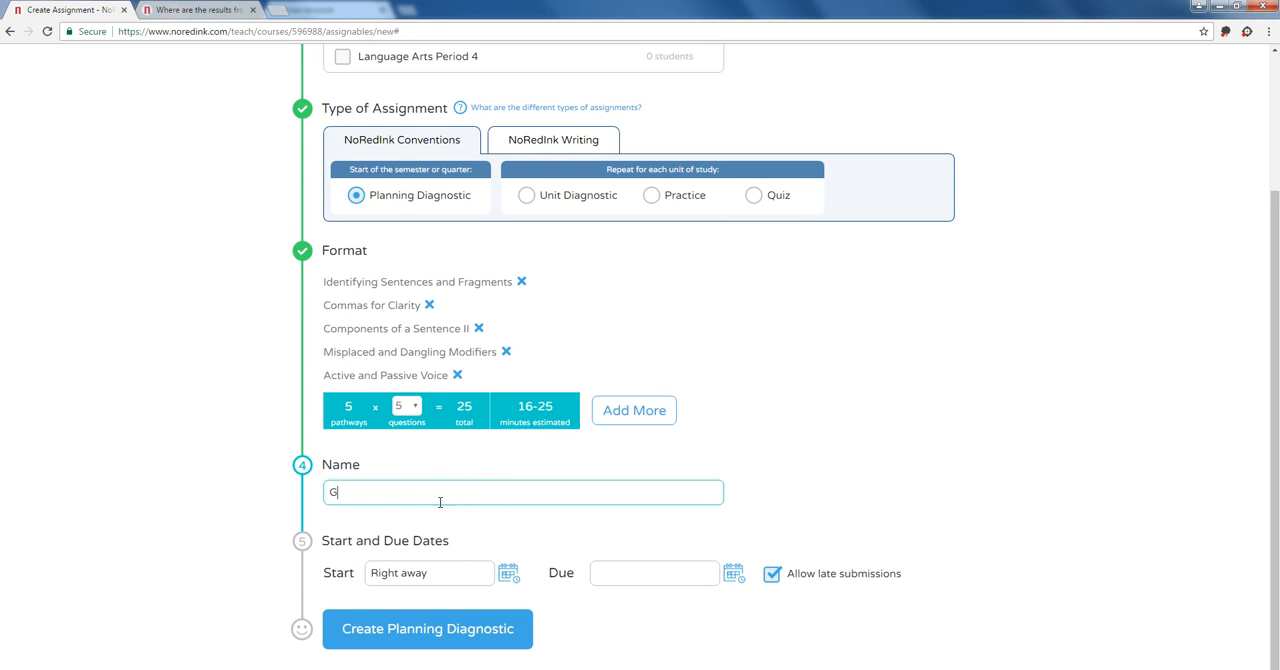
type("rammar Pretest 1")
left_click(426, 492)
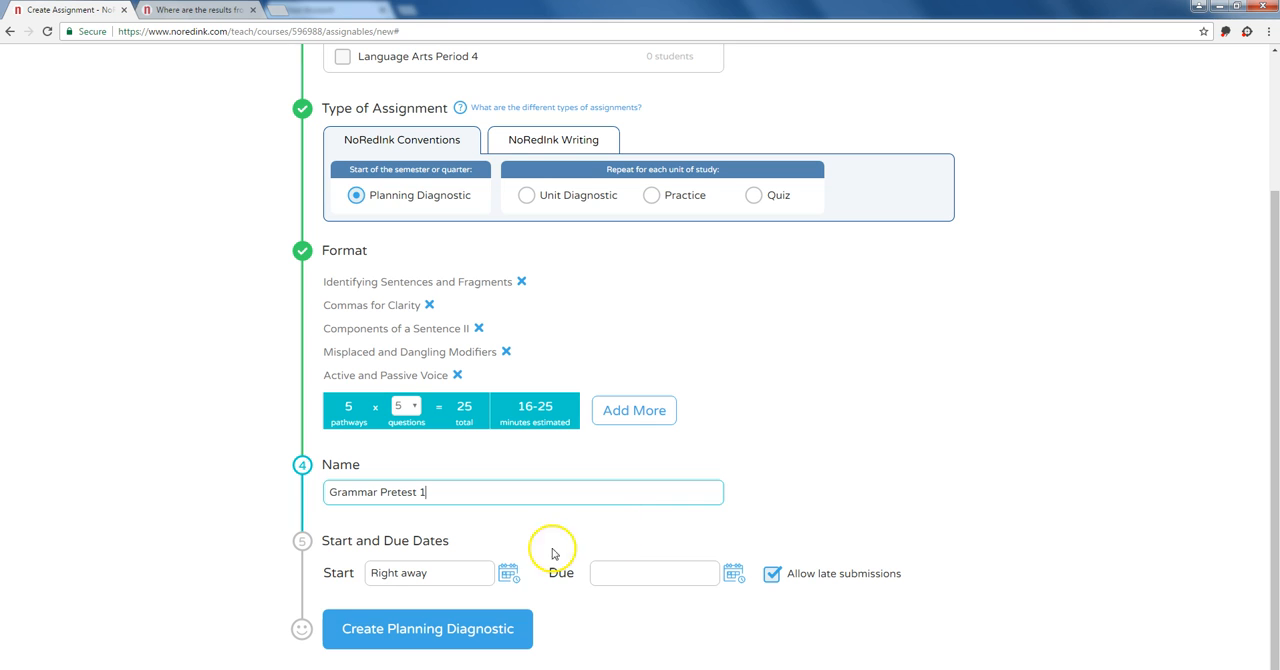
Step: Set the start to 04/14/2017 1:33 pm and the due date to 04/30/2017 11:59 pm, and create the planning diagnostic
left_click(508, 578)
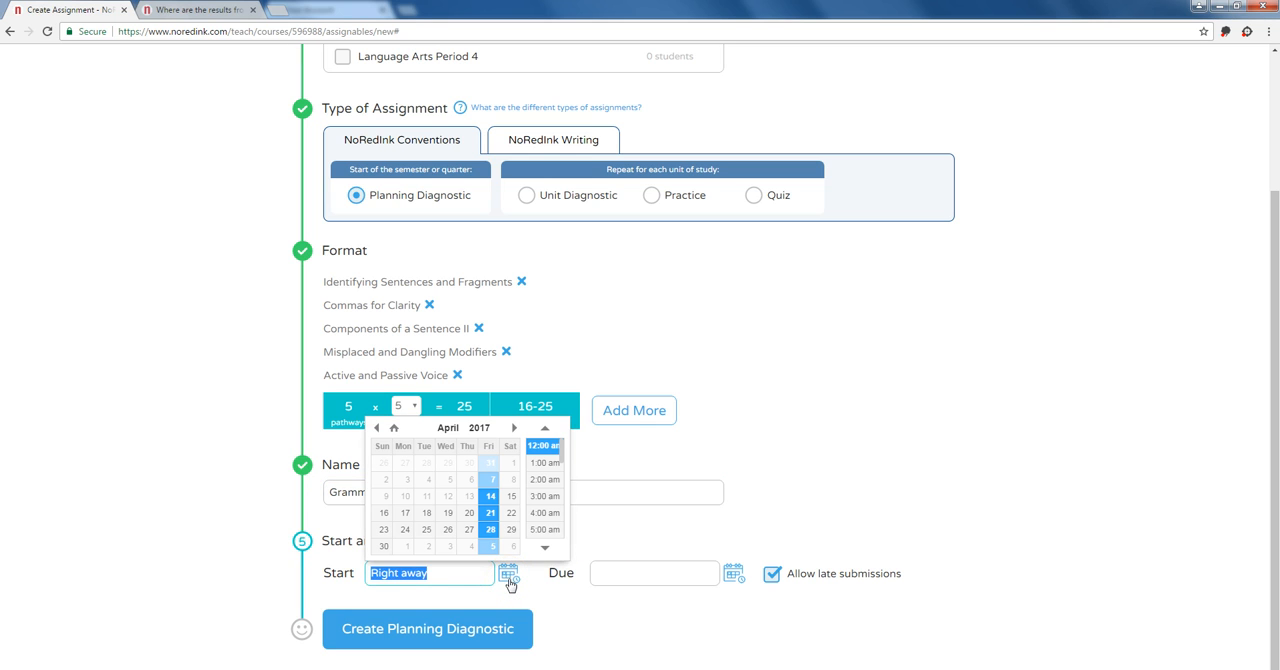
left_click(733, 574)
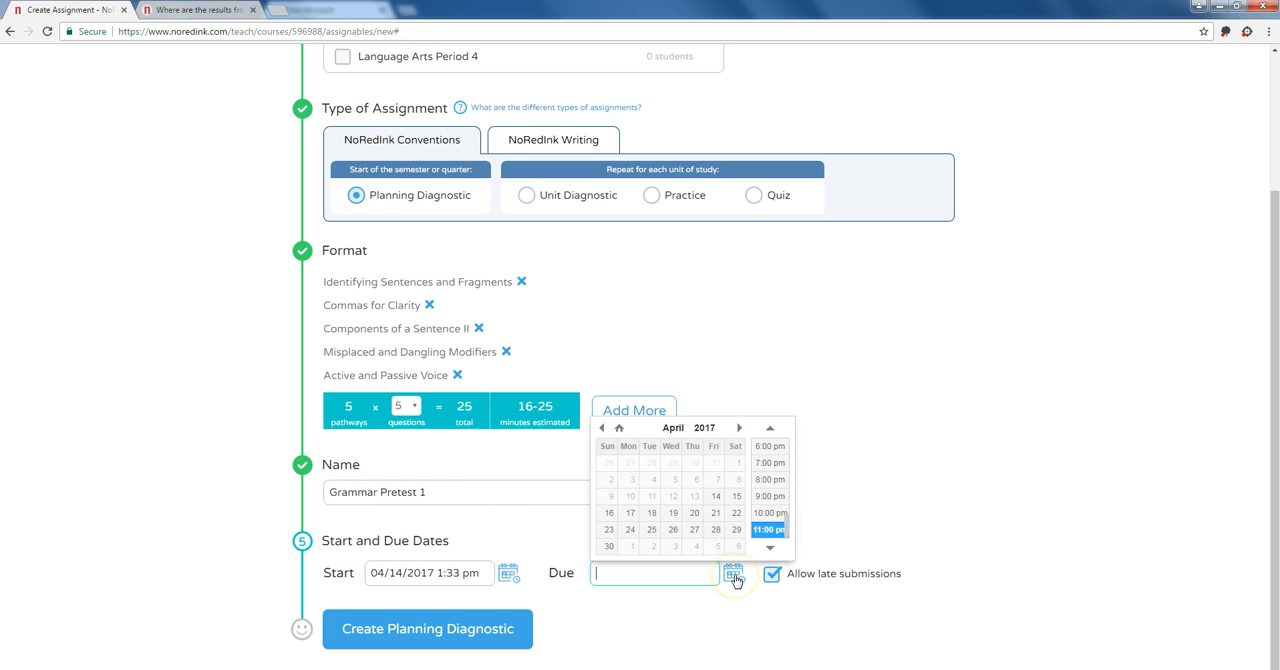
left_click(608, 547)
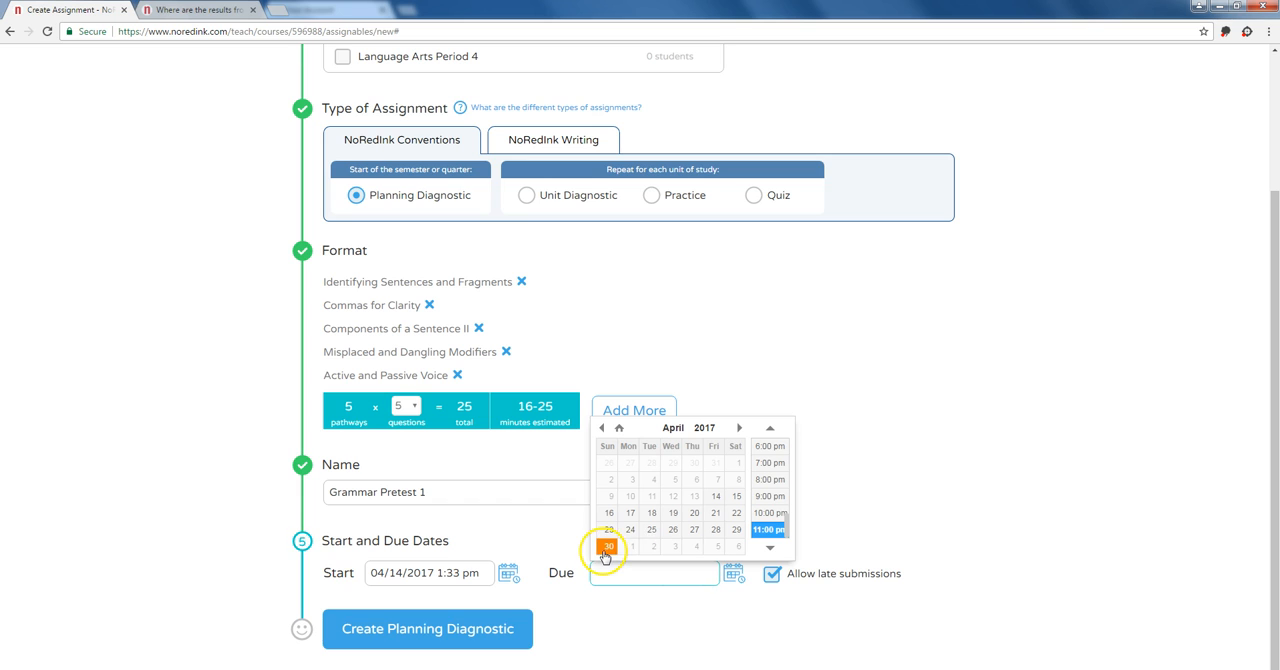
left_click(773, 592)
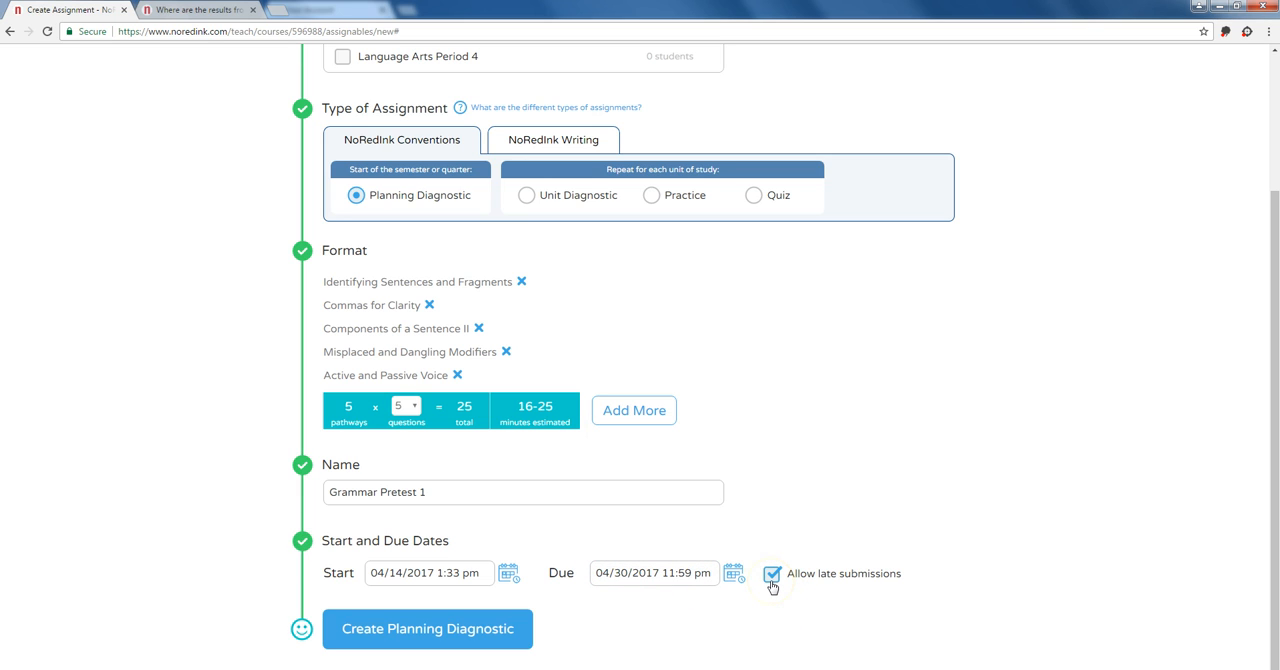
left_click(500, 628)
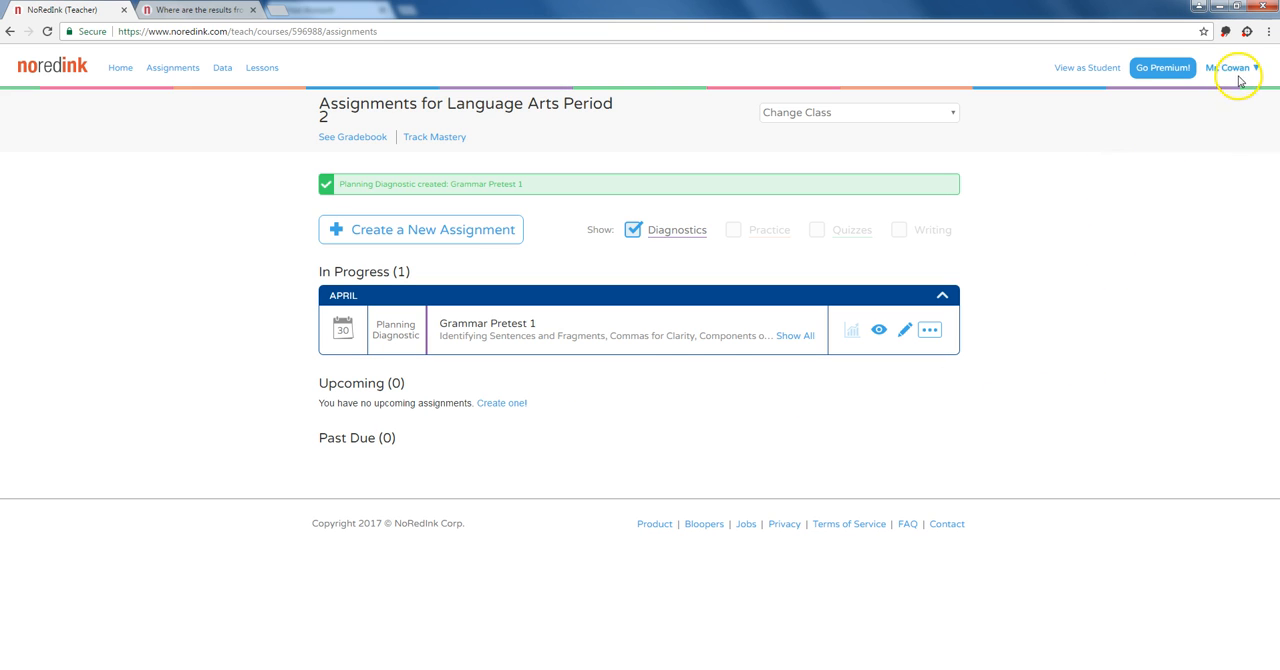
Step: Switch to the student view and start the Grammar Pretest 1 assignment
left_click(1112, 72)
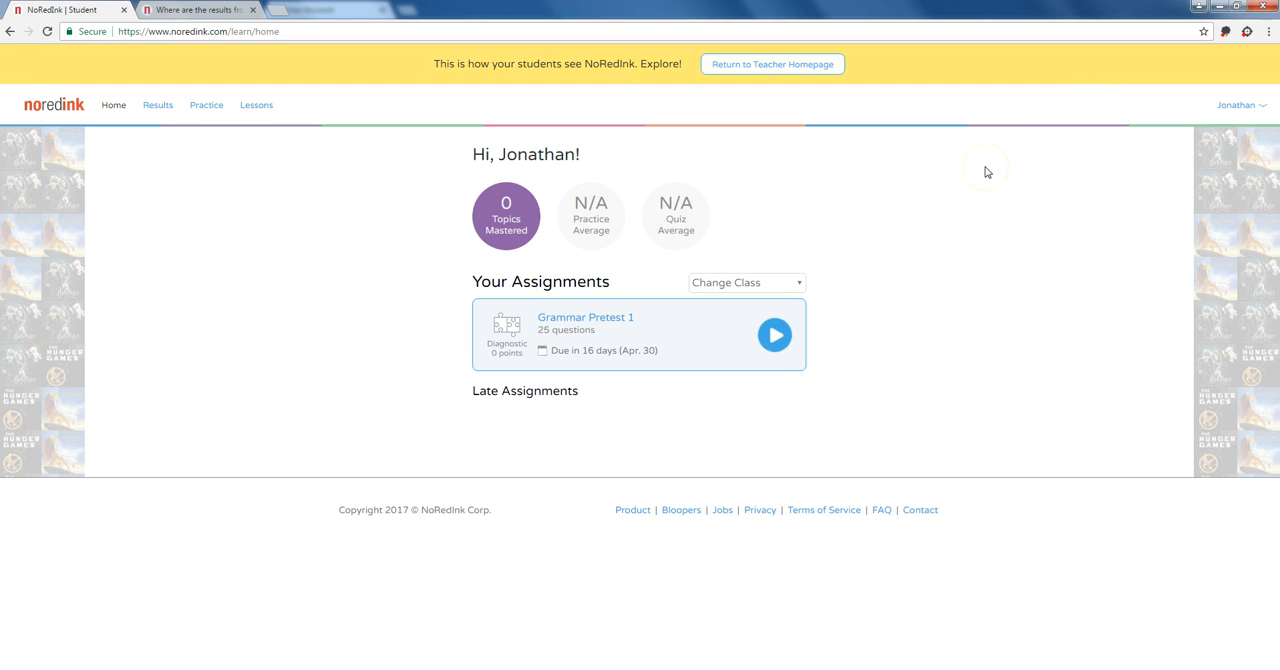
left_click(774, 350)
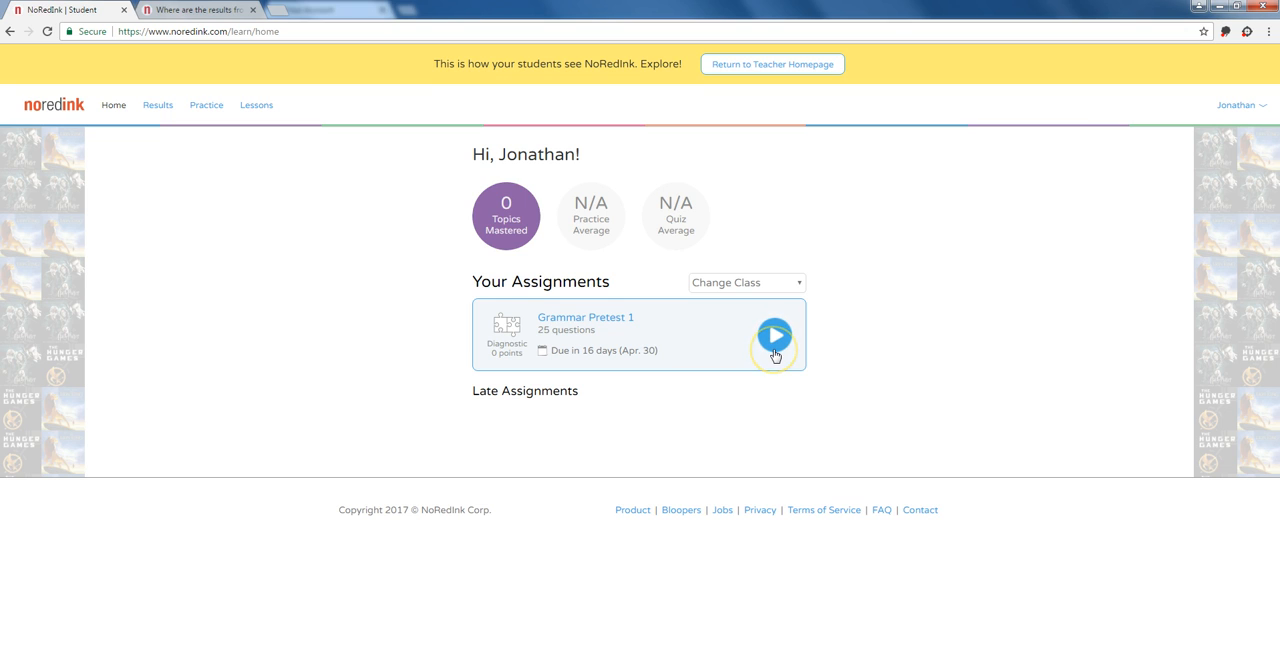